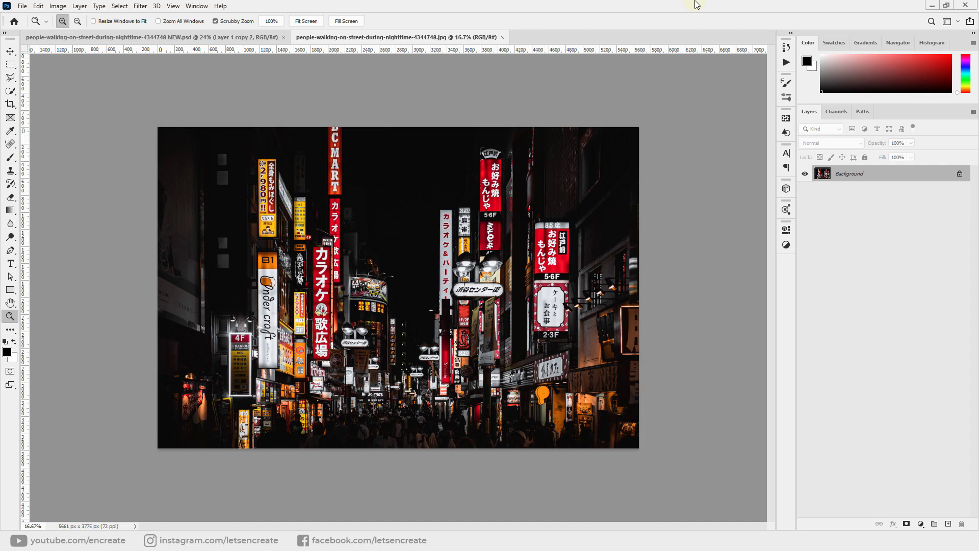
Duplicate the Background layer as 'main image' and convert it to a smart object.
{"action": "right_click", "coordinate": [850, 175]}
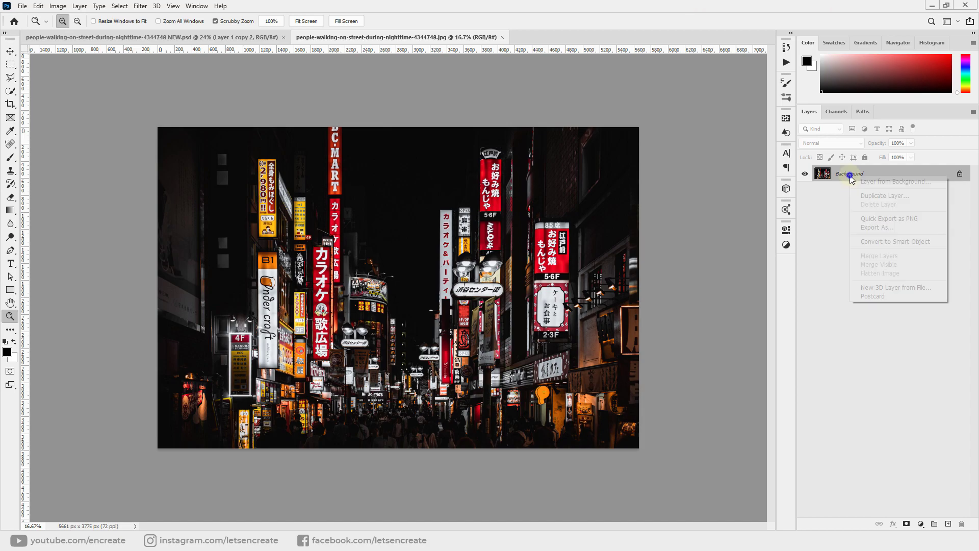
{"action": "left_click", "coordinate": [875, 196]}
{"action": "type", "text": "main image"}
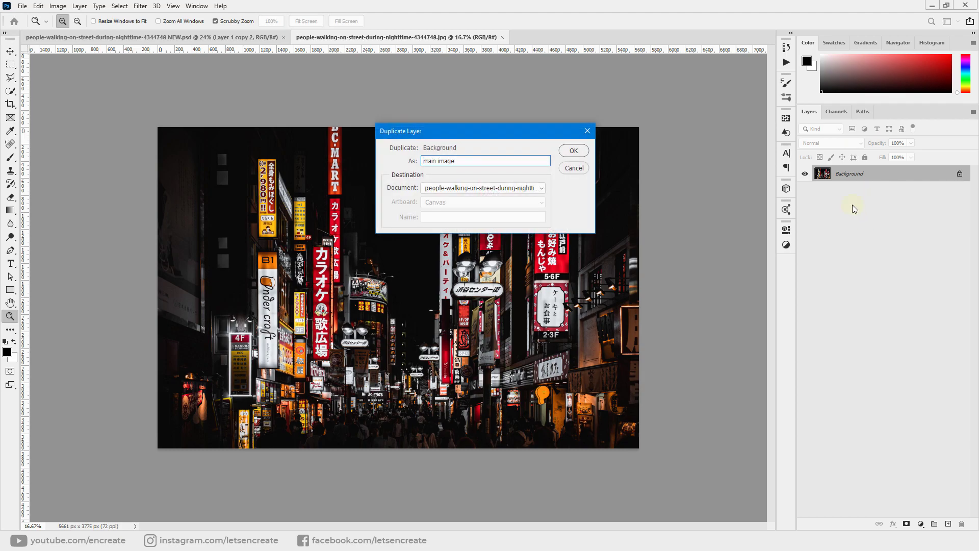
{"action": "left_click", "coordinate": [574, 151]}
{"action": "right_click", "coordinate": [866, 174]}
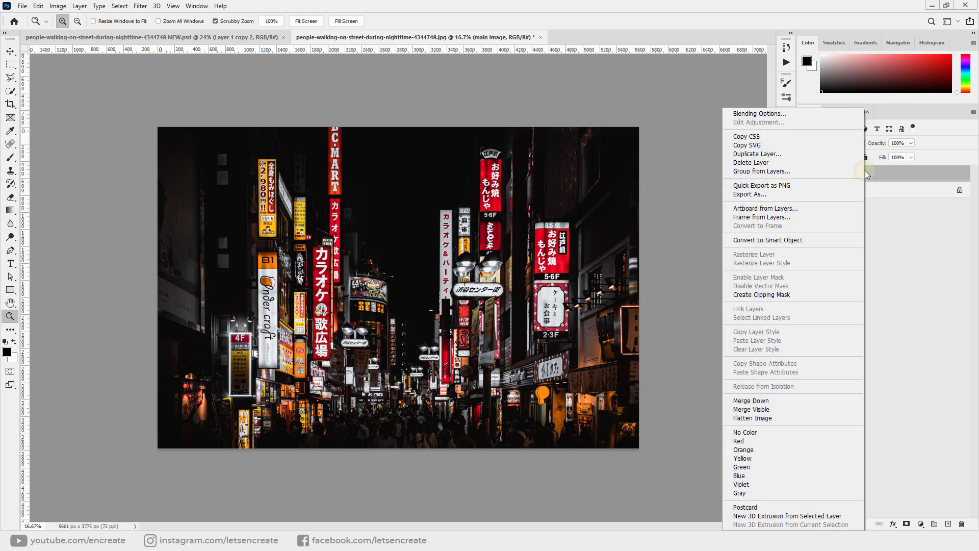
{"action": "left_click", "coordinate": [757, 240]}
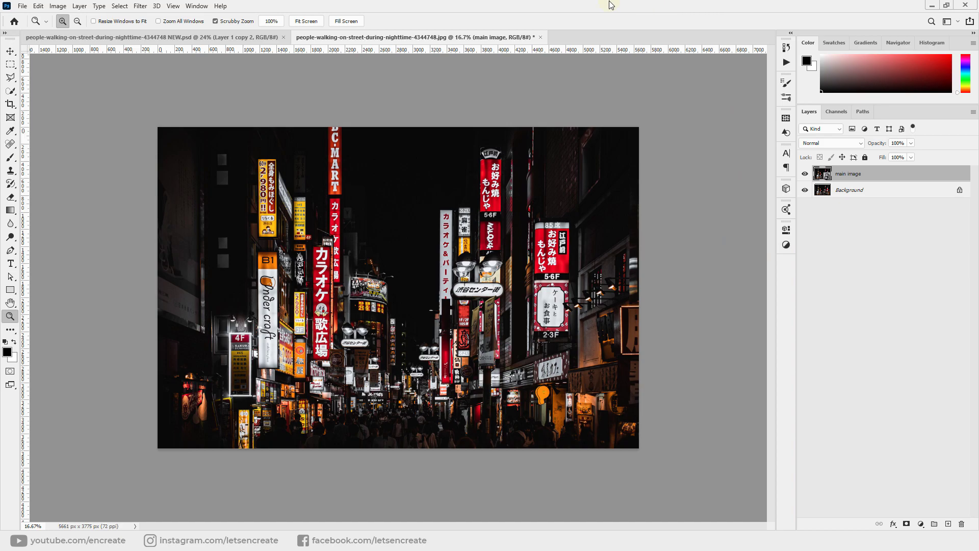
Apply the Camera Raw Filter to the main image layer and collapse its Basic panel.
{"action": "left_click", "coordinate": [140, 6]}
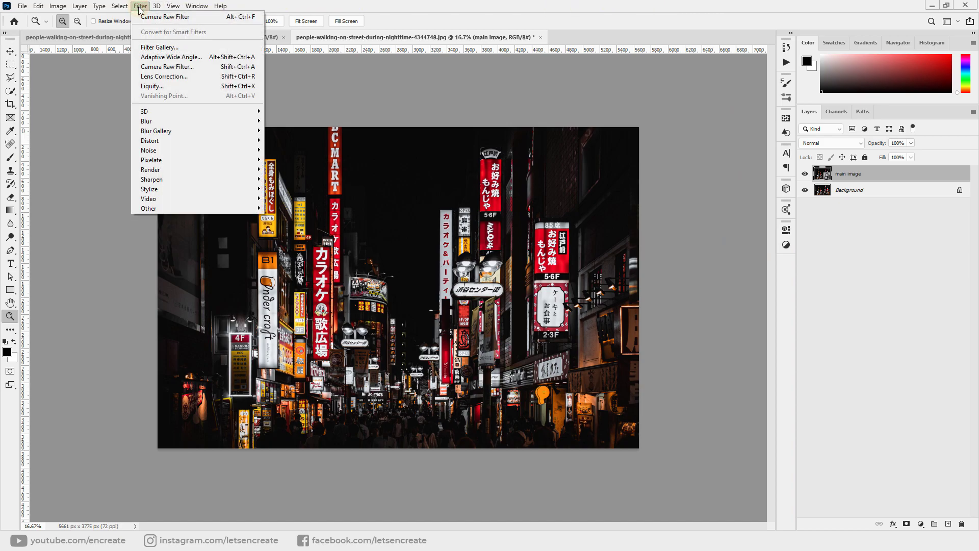
{"action": "left_click", "coordinate": [164, 67]}
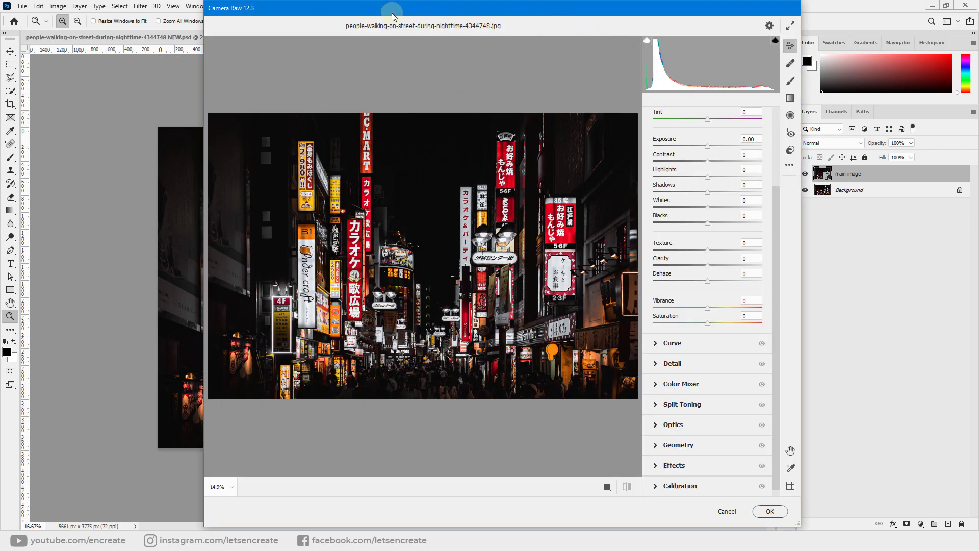
{"action": "scroll", "coordinate": [770, 222], "scroll_direction": "up", "scroll_amount": 3}
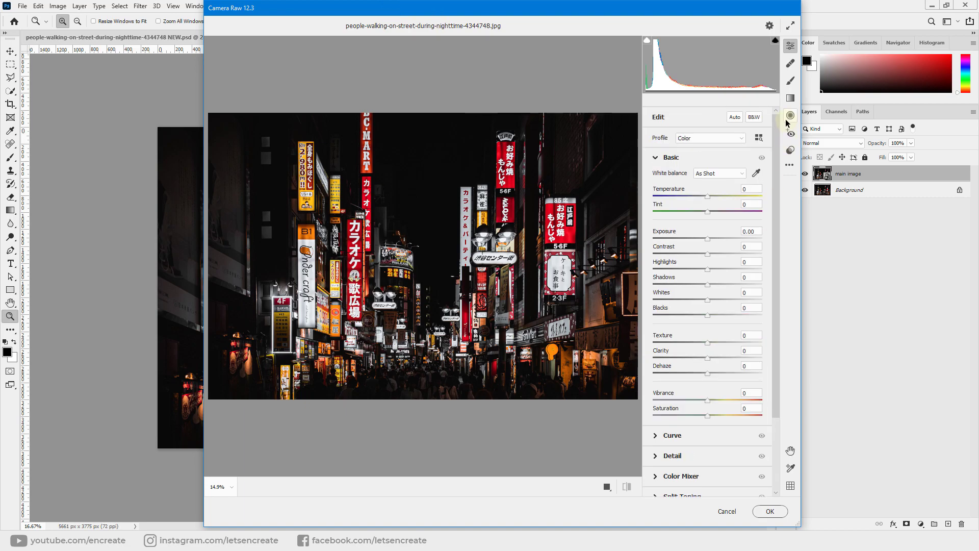
{"action": "left_click", "coordinate": [657, 159]}
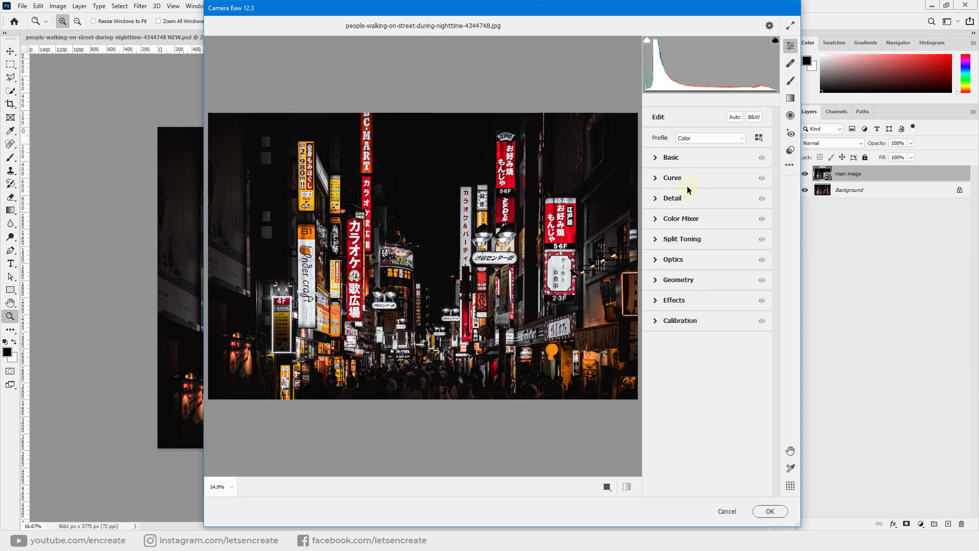
In Camera Raw Basic, set Temperature -50 and Tint +50, leaving Exposure at 0.
{"action": "left_click", "coordinate": [657, 158]}
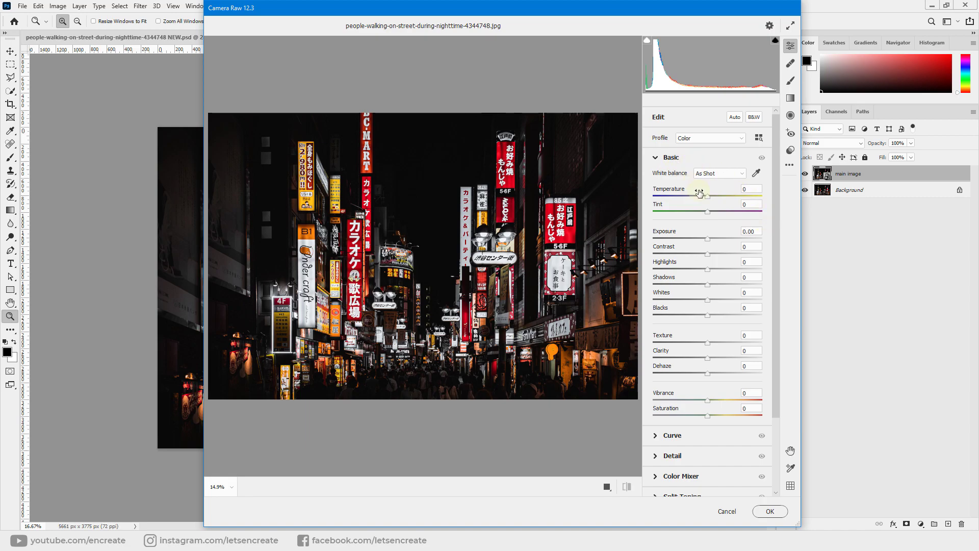
{"action": "left_click_drag", "start_coordinate": [708, 196], "coordinate": [678, 195]}
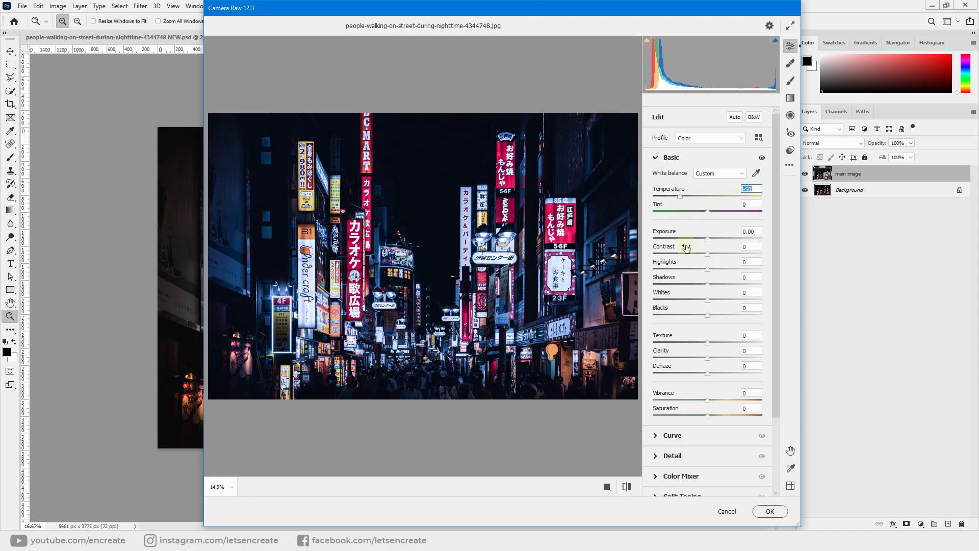
{"action": "left_click", "coordinate": [707, 212]}
{"action": "left_click_drag", "start_coordinate": [707, 212], "coordinate": [734, 218]}
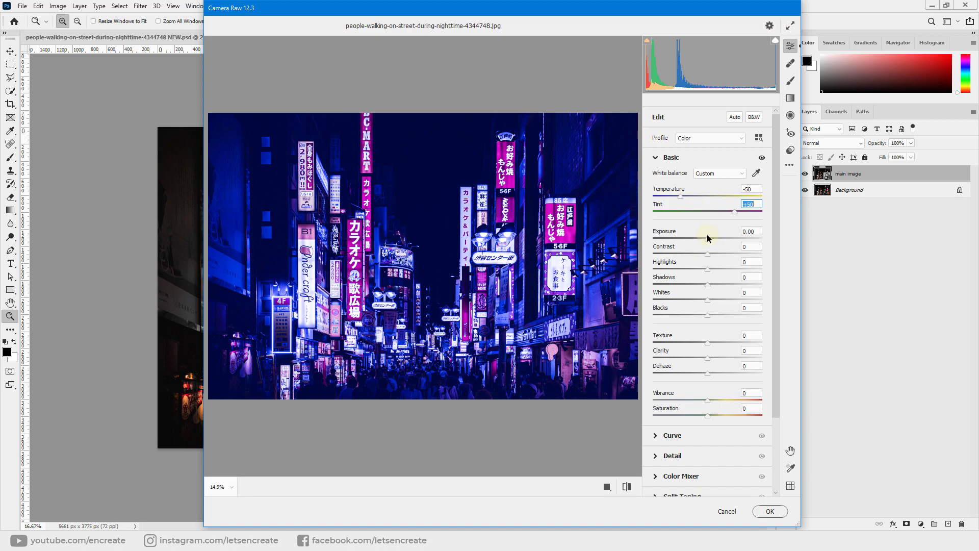
{"action": "left_click_drag", "start_coordinate": [709, 242], "coordinate": [709, 239]}
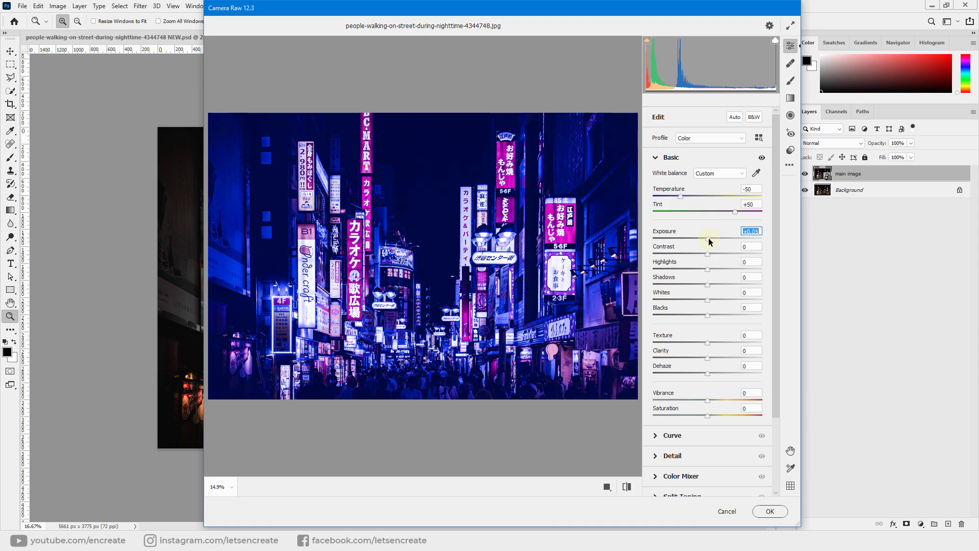
{"action": "type", "text": "00"}
Set Contrast -55, Highlights -40, Shadows and Whites +35, Blacks -35, Clarity -25, Dehaze -5, slightly higher Vibrance.
{"action": "left_click_drag", "start_coordinate": [707, 252], "coordinate": [678, 253]}
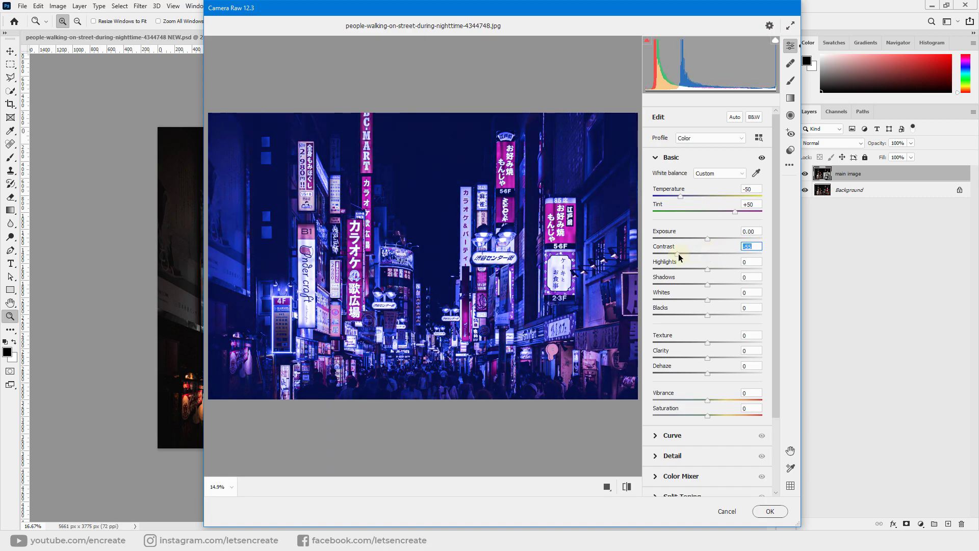
{"action": "left_click_drag", "start_coordinate": [708, 269], "coordinate": [686, 268]}
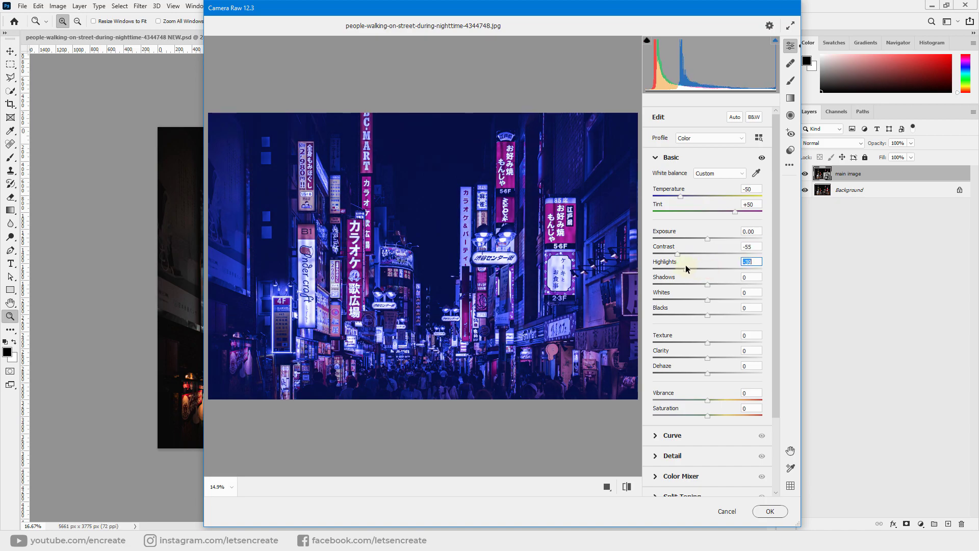
{"action": "left_click", "coordinate": [709, 285]}
{"action": "left_click_drag", "start_coordinate": [710, 286], "coordinate": [688, 316]}
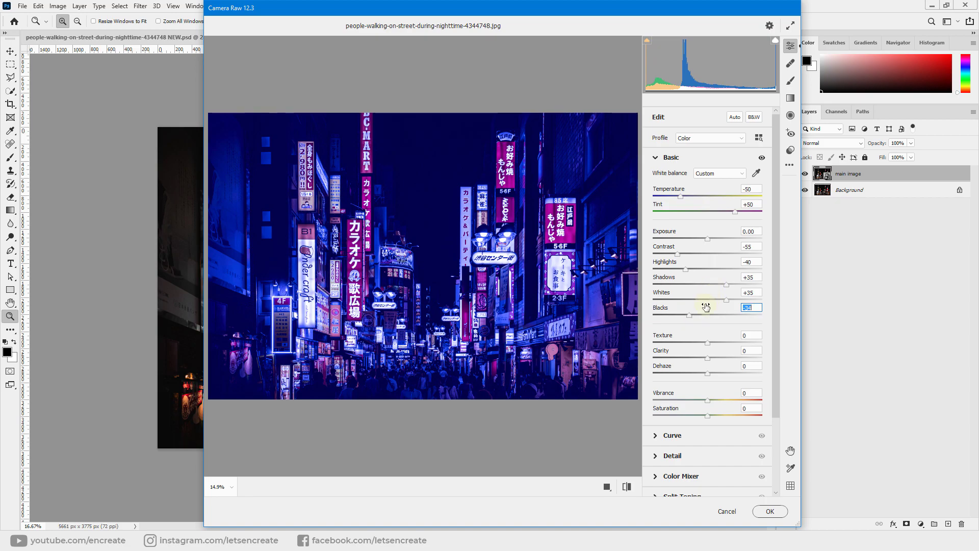
{"action": "key", "text": "Down"}
{"action": "left_click_drag", "start_coordinate": [707, 357], "coordinate": [694, 358]}
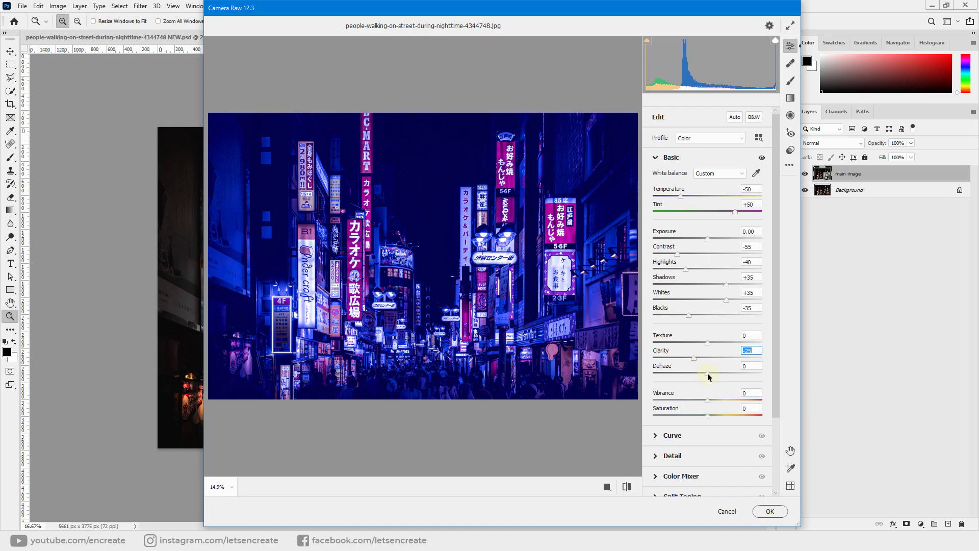
{"action": "left_click_drag", "start_coordinate": [709, 376], "coordinate": [706, 376]}
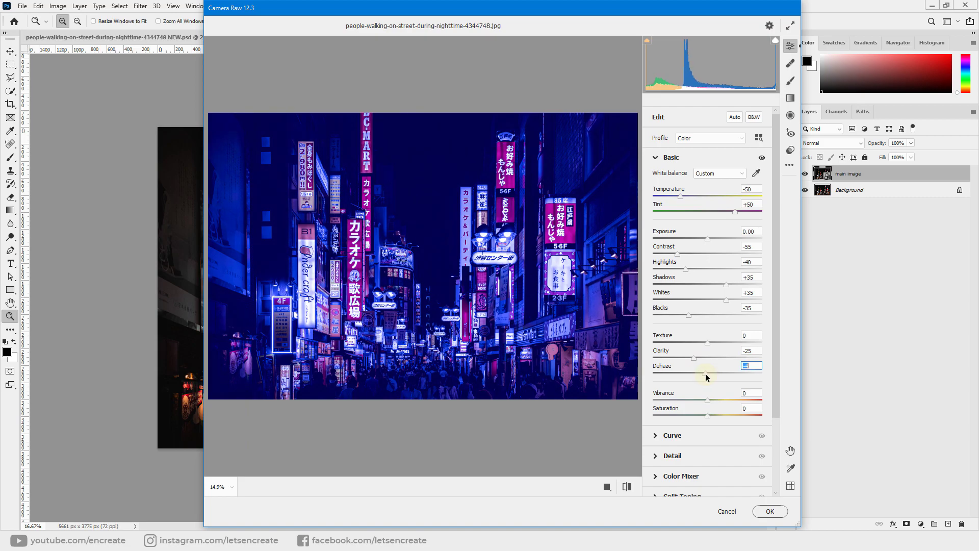
{"action": "left_click_drag", "start_coordinate": [707, 401], "coordinate": [717, 401]}
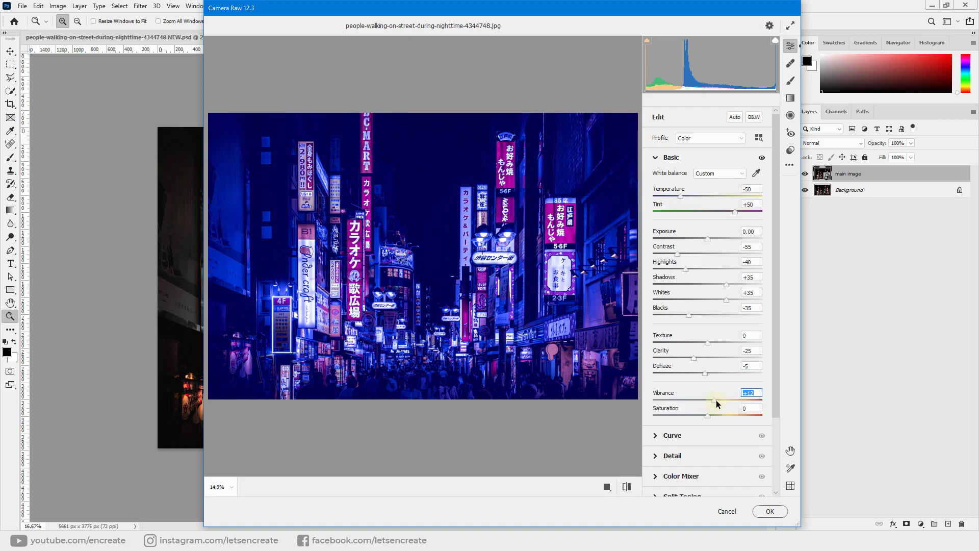
{"action": "left_click", "coordinate": [656, 435]}
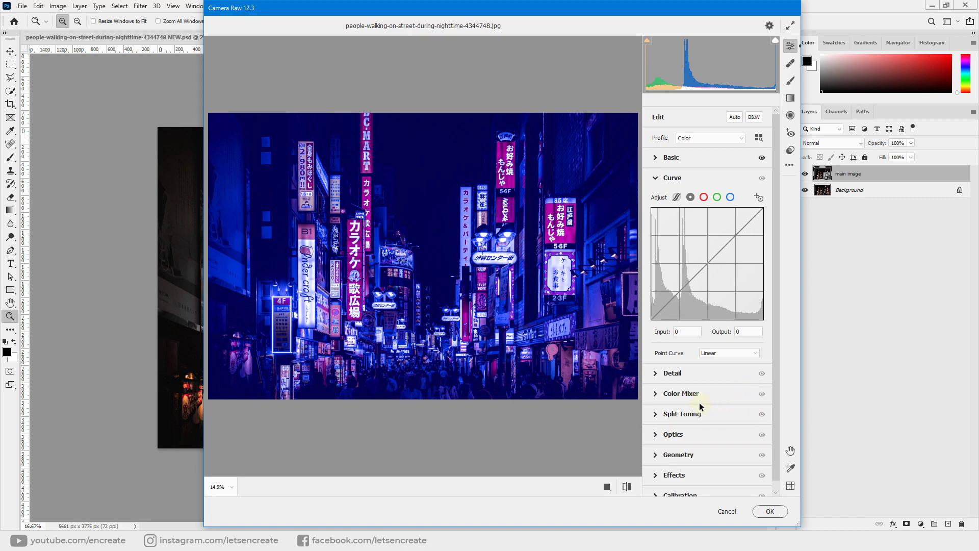
In the Color Mixer hue sliders, set Reds to -100 and Oranges to -63.
{"action": "left_click", "coordinate": [665, 393]}
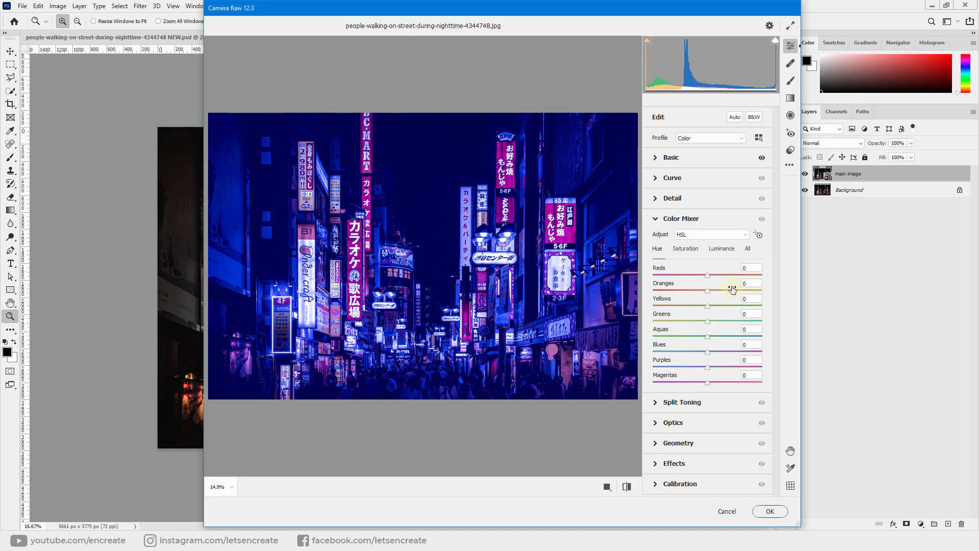
{"action": "left_click_drag", "start_coordinate": [707, 276], "coordinate": [699, 274]}
{"action": "left_click_drag", "start_coordinate": [652, 275], "coordinate": [804, 274]}
{"action": "left_click_drag", "start_coordinate": [755, 274], "coordinate": [620, 272]}
{"action": "left_click_drag", "start_coordinate": [707, 290], "coordinate": [673, 289]}
Set Greens and Aquas hue +100, Blues -25, Purples -20 and Magentas +60.
{"action": "left_click", "coordinate": [708, 322]}
{"action": "left_click_drag", "start_coordinate": [746, 323], "coordinate": [789, 322]}
{"action": "left_click_drag", "start_coordinate": [707, 336], "coordinate": [780, 336]}
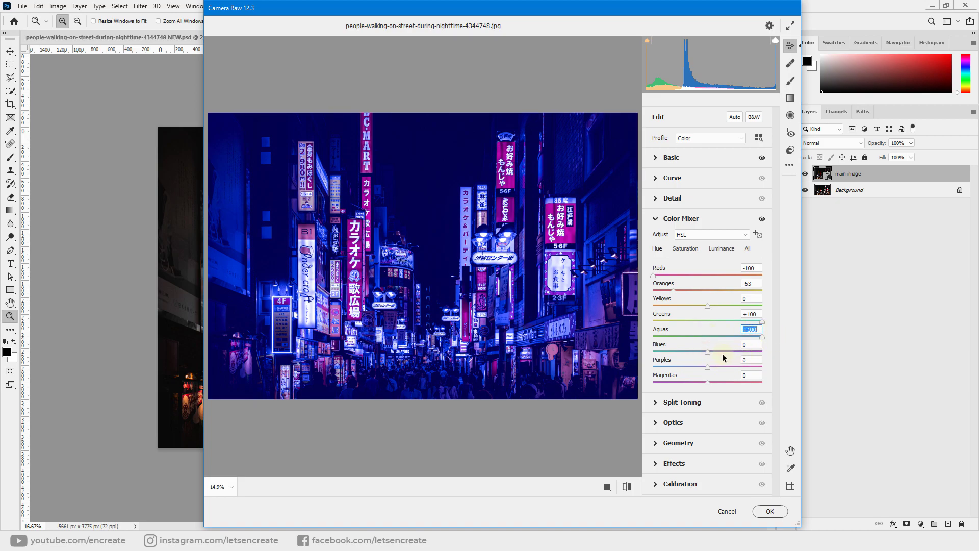
{"action": "mouse_move", "coordinate": [708, 354]}
{"action": "left_mouse_down"}
{"action": "mouse_move", "coordinate": [739, 351]}
{"action": "mouse_move", "coordinate": [694, 356]}
{"action": "left_mouse_up"}
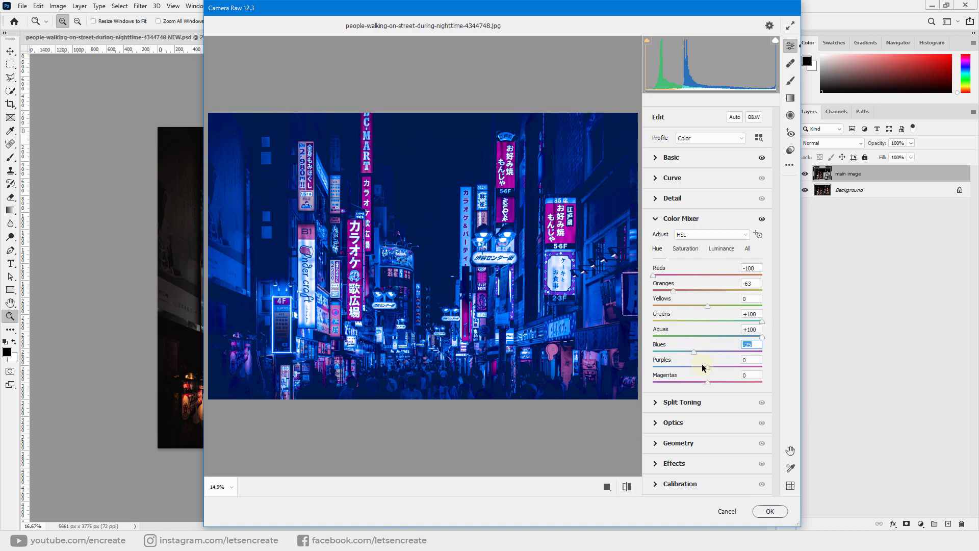
{"action": "left_click_drag", "start_coordinate": [708, 366], "coordinate": [739, 379]}
{"action": "key", "text": "Up"}
{"action": "key", "text": "Up"}
{"action": "key", "text": "Up"}
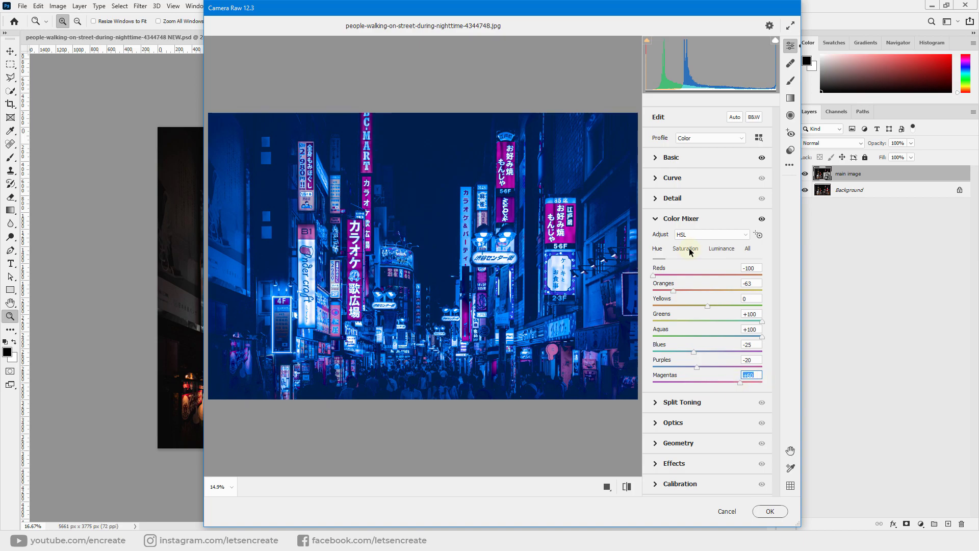
Raise Color Mixer saturation: Reds +40, Aquas +21, and adjust Blues.
{"action": "left_click", "coordinate": [685, 248]}
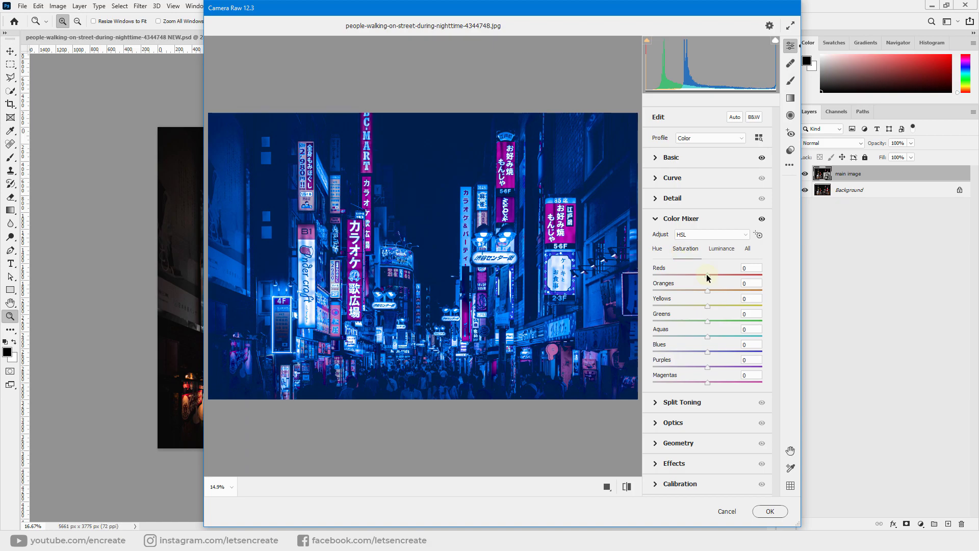
{"action": "left_click_drag", "start_coordinate": [707, 275], "coordinate": [722, 291]}
{"action": "left_click_drag", "start_coordinate": [708, 337], "coordinate": [744, 384]}
{"action": "left_click", "coordinate": [708, 353]}
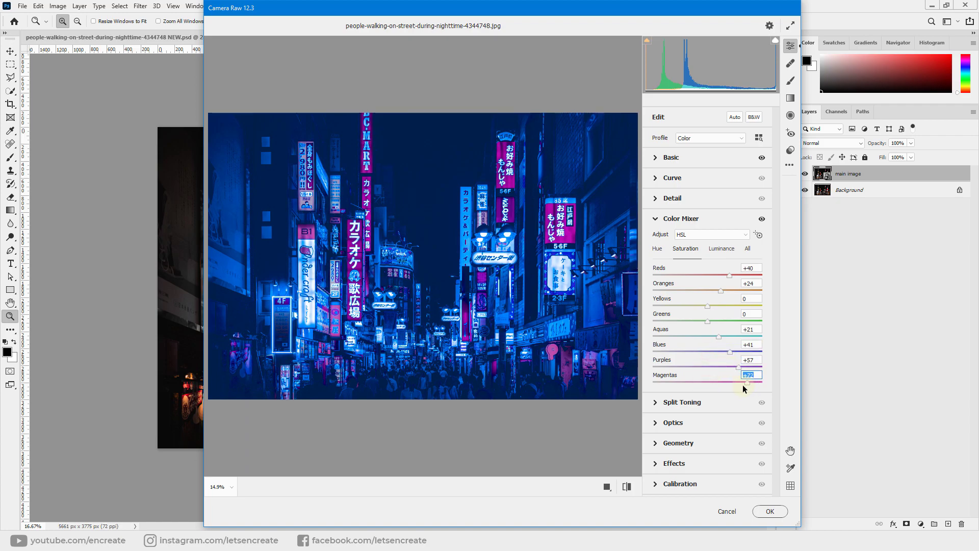
Brighten Reds luminance to +20 and raise Aquas luminance in the Color Mixer.
{"action": "left_click", "coordinate": [720, 249]}
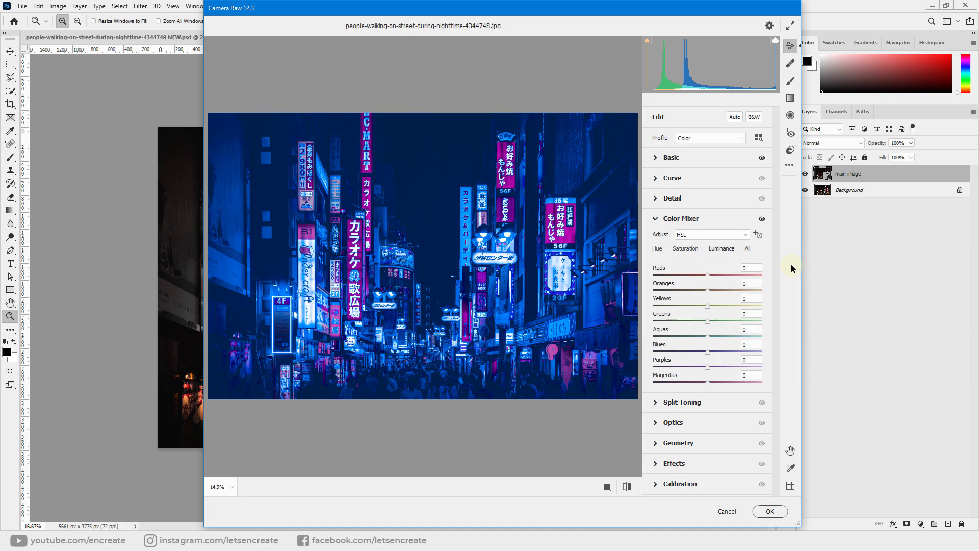
{"action": "mouse_move", "coordinate": [708, 275]}
{"action": "left_mouse_down"}
{"action": "mouse_move", "coordinate": [718, 277]}
{"action": "mouse_move", "coordinate": [713, 291]}
{"action": "left_mouse_up"}
{"action": "left_click_drag", "start_coordinate": [707, 336], "coordinate": [755, 383]}
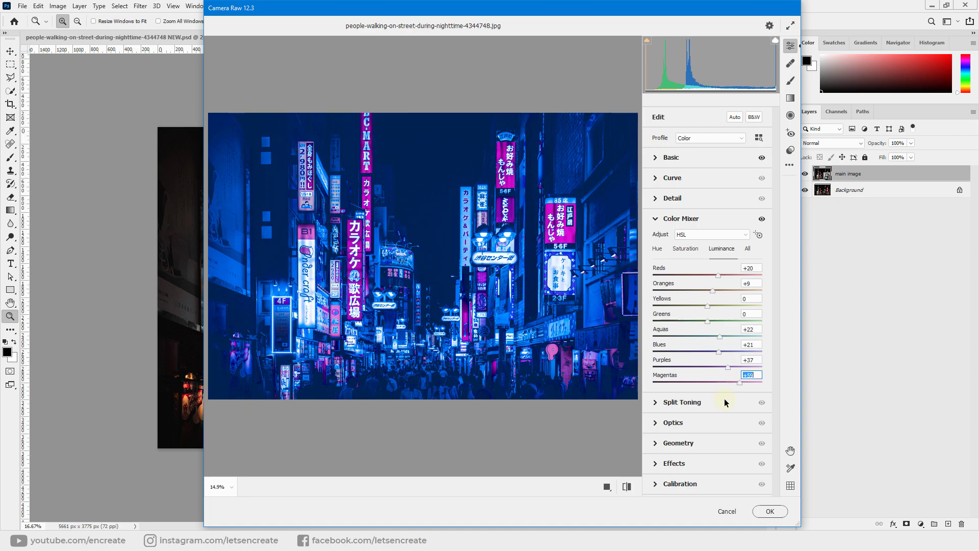
{"action": "left_click", "coordinate": [664, 403]}
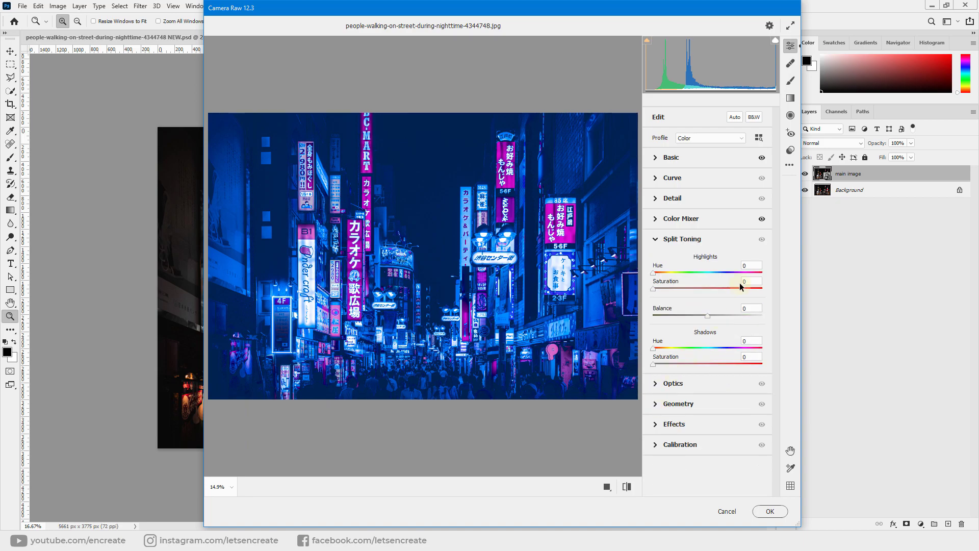
Split-tone highlights at Hue 300/Saturation 55, shadows at Hue 200/Saturation 30, Balance toward highlights.
{"action": "left_click", "coordinate": [653, 273]}
{"action": "type", "text": "300"}
{"action": "left_click_drag", "start_coordinate": [653, 289], "coordinate": [713, 289]}
{"action": "left_click", "coordinate": [749, 341]}
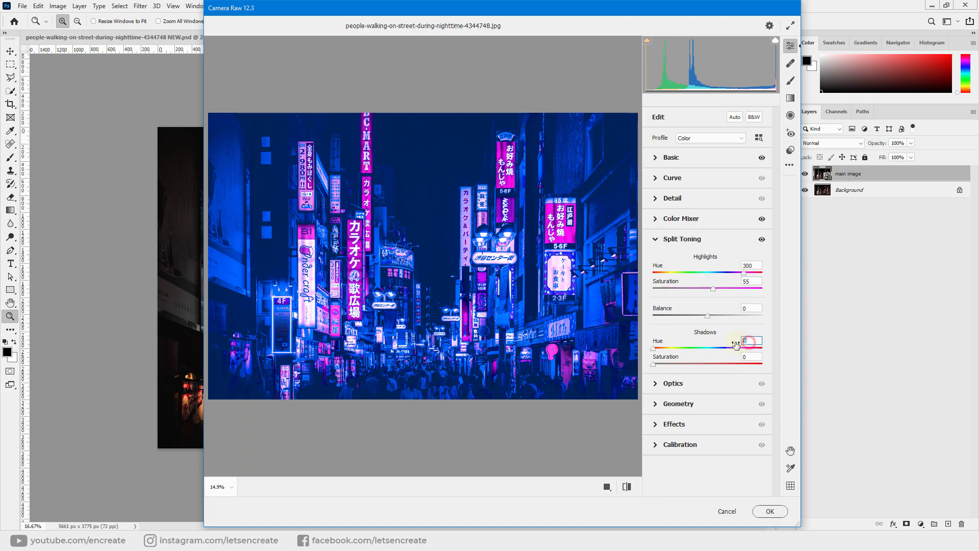
{"action": "type", "text": "200"}
{"action": "left_click_drag", "start_coordinate": [654, 364], "coordinate": [687, 367]}
{"action": "left_click_drag", "start_coordinate": [707, 316], "coordinate": [729, 321]}
Add a -15 vignette in the Effects panel.
{"action": "left_click", "coordinate": [674, 424]}
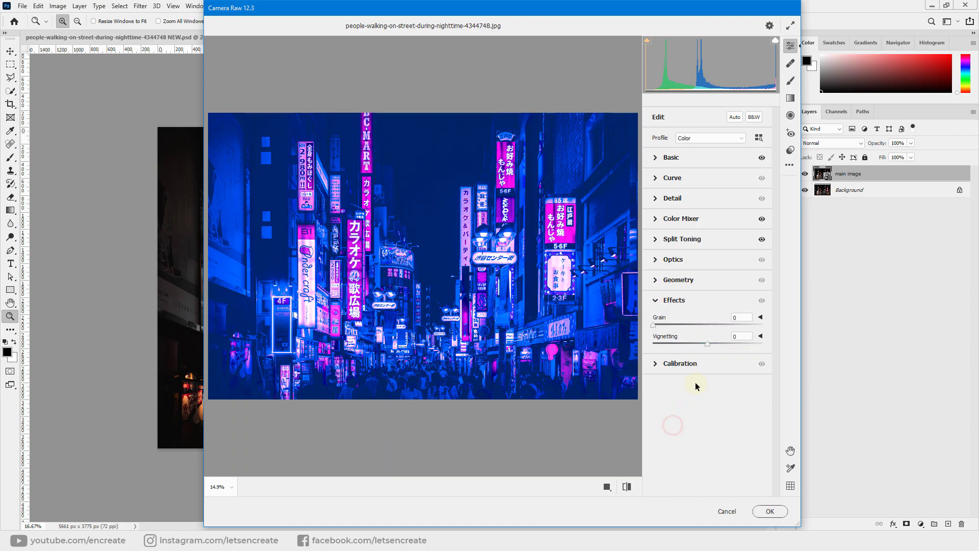
{"action": "left_click_drag", "start_coordinate": [707, 345], "coordinate": [698, 346]}
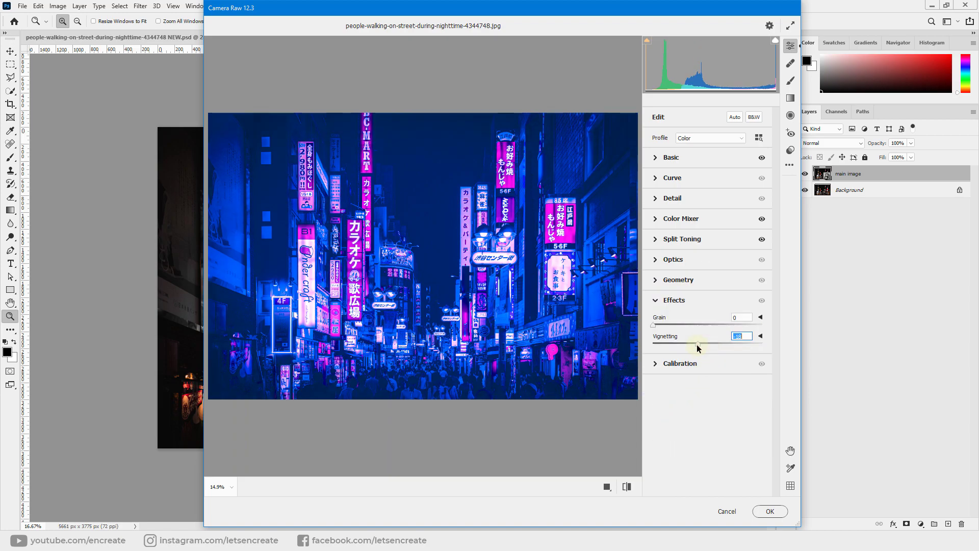
{"action": "key", "text": "Up"}
{"action": "key", "text": "Up"}
{"action": "key", "text": "Up"}
Set Red Primary Hue -25, Blue Primary Hue -30, and add a 128/126 tone-curve midpoint.
{"action": "left_click", "coordinate": [681, 364]}
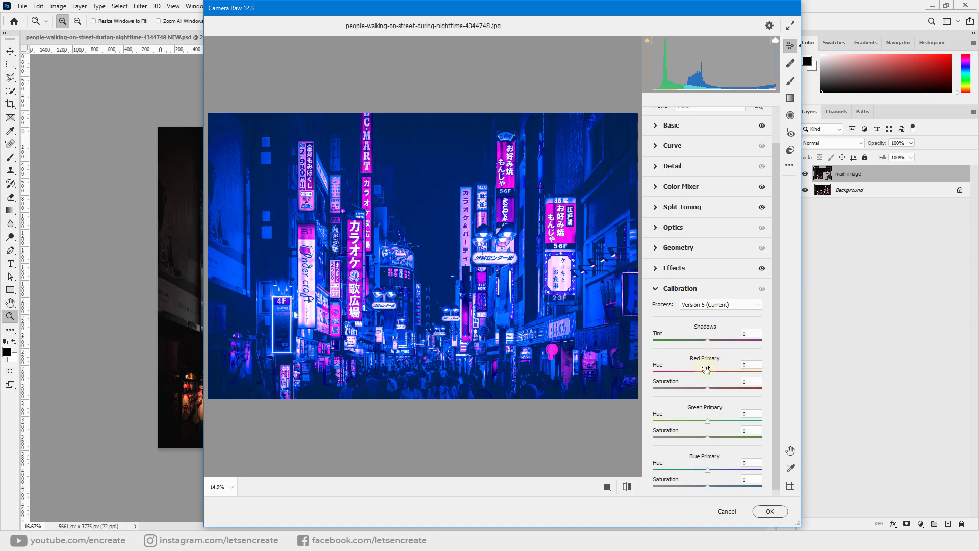
{"action": "left_click_drag", "start_coordinate": [708, 371], "coordinate": [694, 374]}
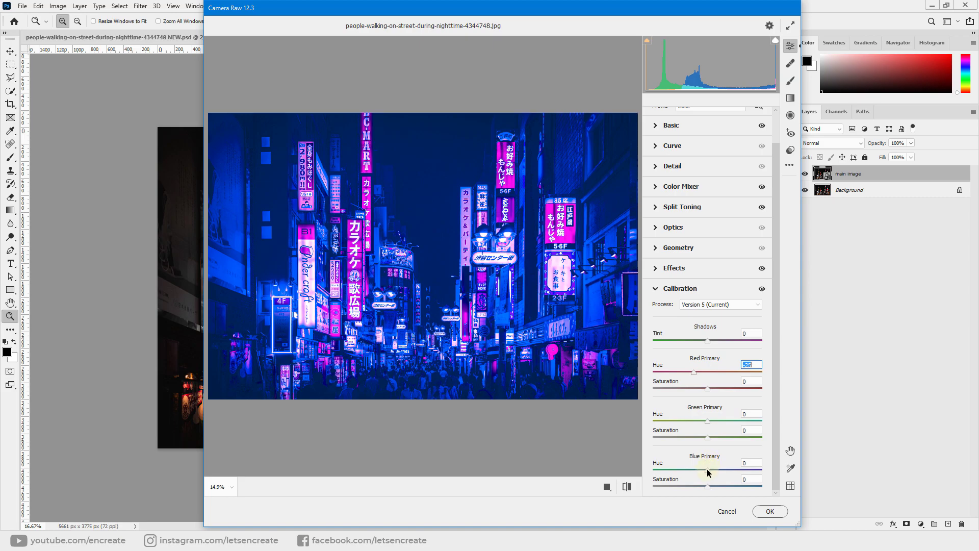
{"action": "left_click_drag", "start_coordinate": [706, 469], "coordinate": [688, 471]}
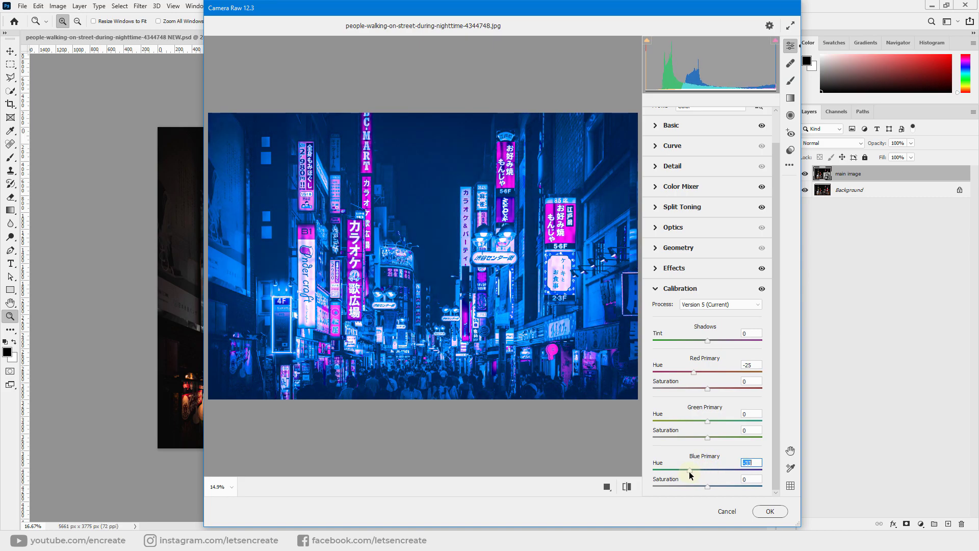
{"action": "left_click_drag", "start_coordinate": [690, 471], "coordinate": [697, 472]}
{"action": "left_click", "coordinate": [659, 146]}
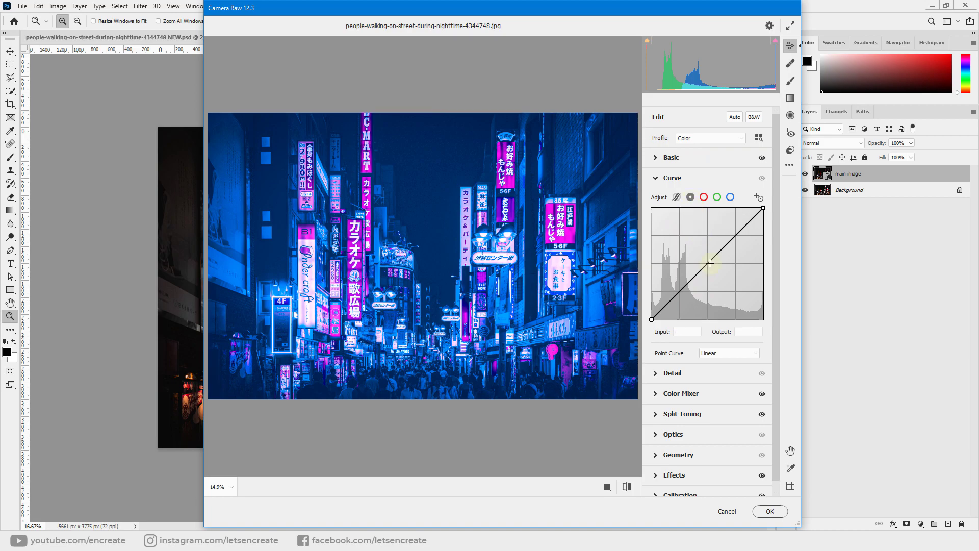
{"action": "left_click", "coordinate": [708, 263]}
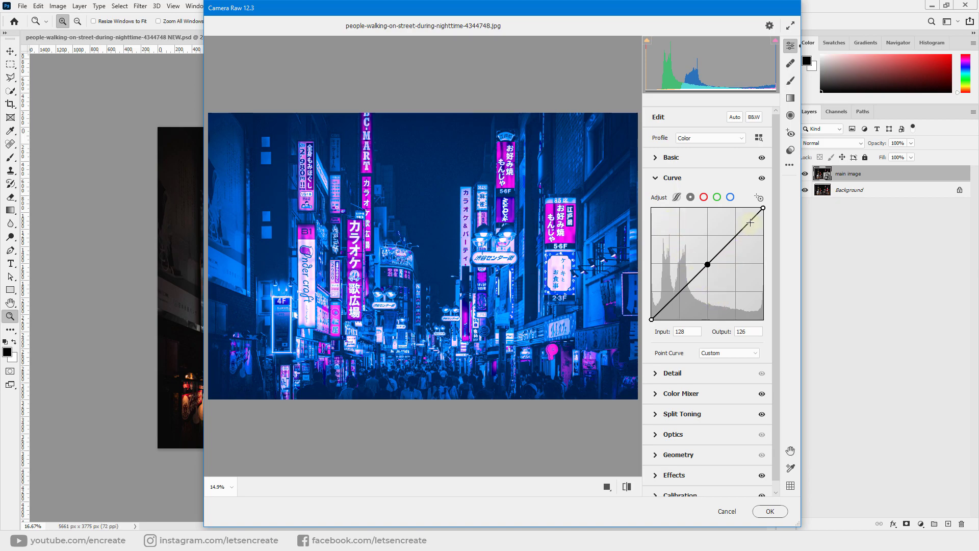
Add point-curve points at Input 185/Output 193 and Input 64/Output 52 for a gentle S-curve.
{"action": "left_click_drag", "start_coordinate": [732, 236], "coordinate": [732, 234]}
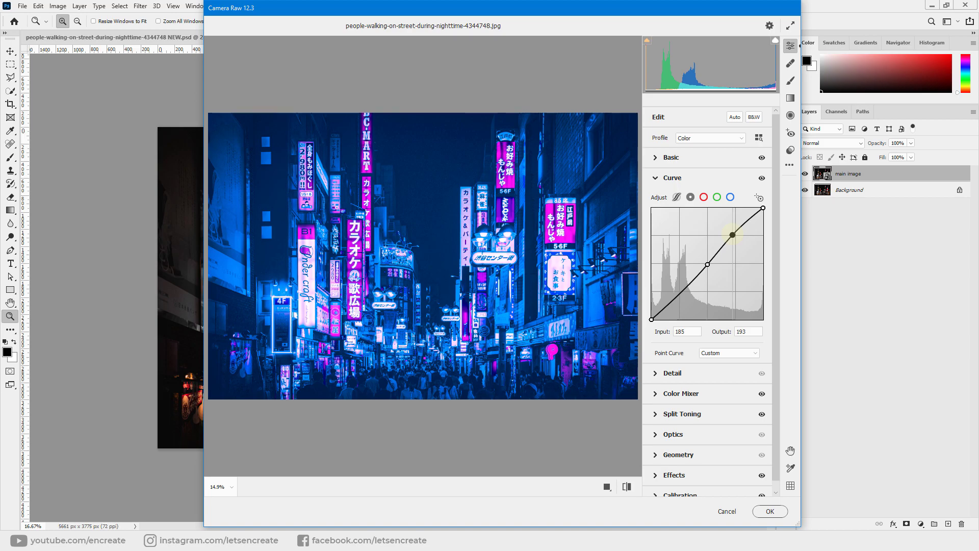
{"action": "left_click", "coordinate": [680, 296]}
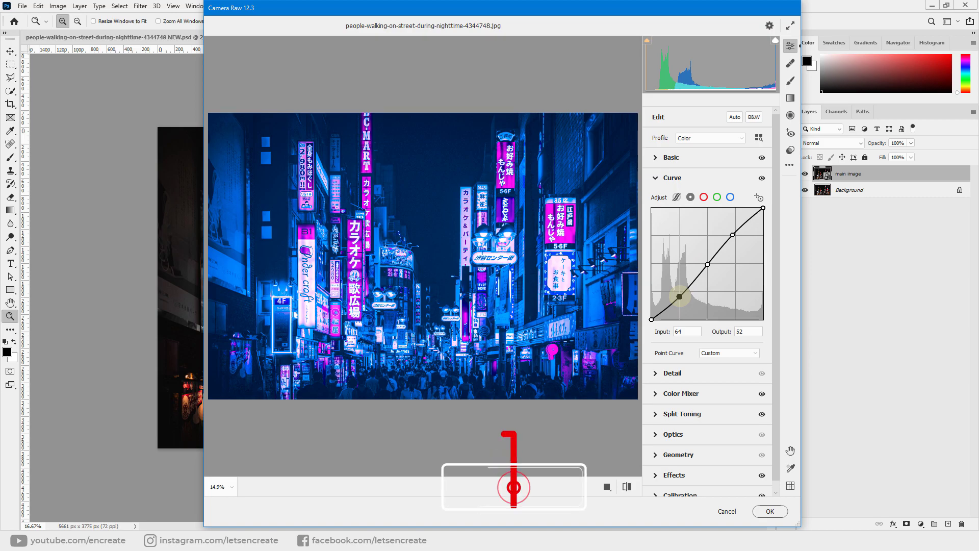
Reshape the red channel curve: top endpoint to 228, points at 119/139 and 188/198.
{"action": "left_click", "coordinate": [704, 196]}
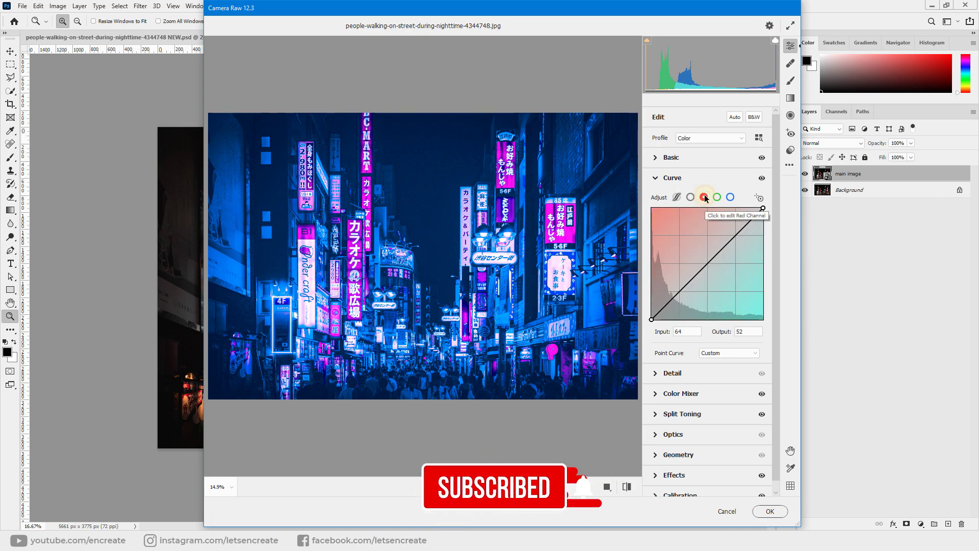
{"action": "left_click", "coordinate": [763, 208]}
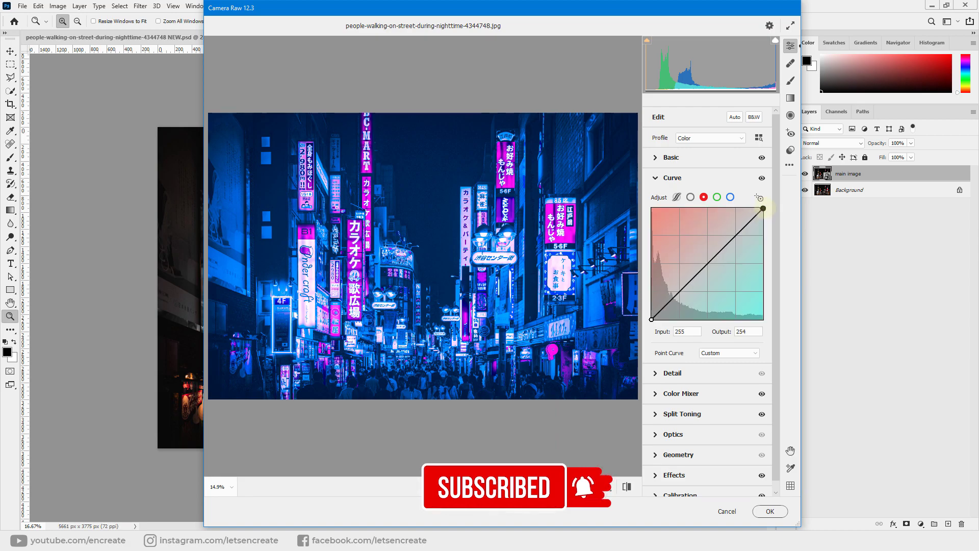
{"action": "left_click_drag", "start_coordinate": [763, 209], "coordinate": [752, 207]}
{"action": "scroll", "coordinate": [707, 454], "scroll_direction": "down", "scroll_amount": 1}
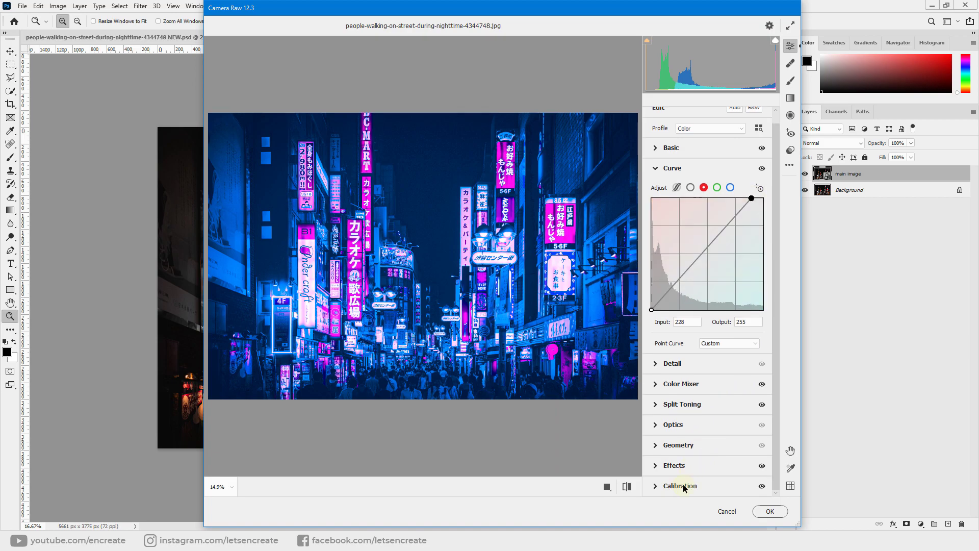
{"action": "scroll", "coordinate": [737, 395], "scroll_direction": "up", "scroll_amount": 1}
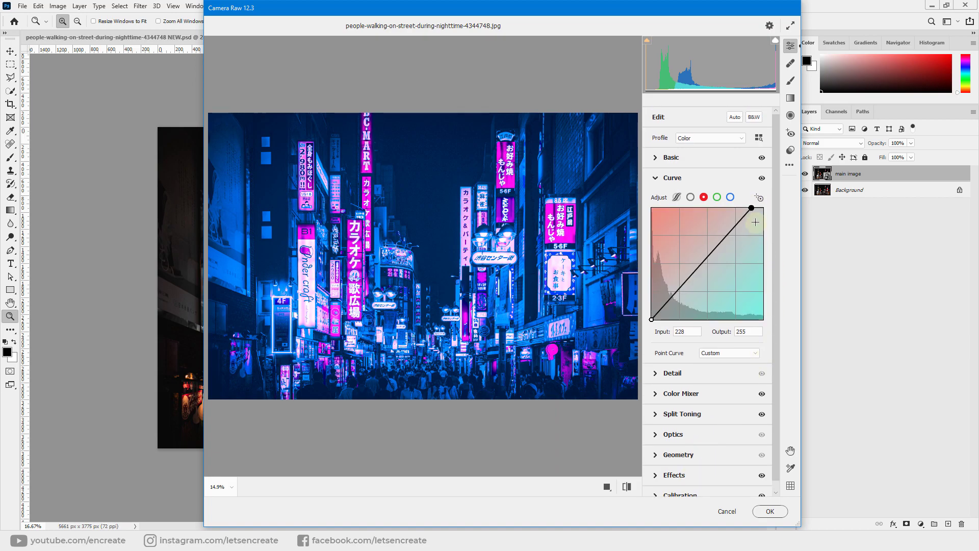
{"action": "mouse_move", "coordinate": [752, 207]}
{"action": "left_mouse_down"}
{"action": "mouse_move", "coordinate": [740, 208]}
{"action": "mouse_move", "coordinate": [751, 208]}
{"action": "left_mouse_up"}
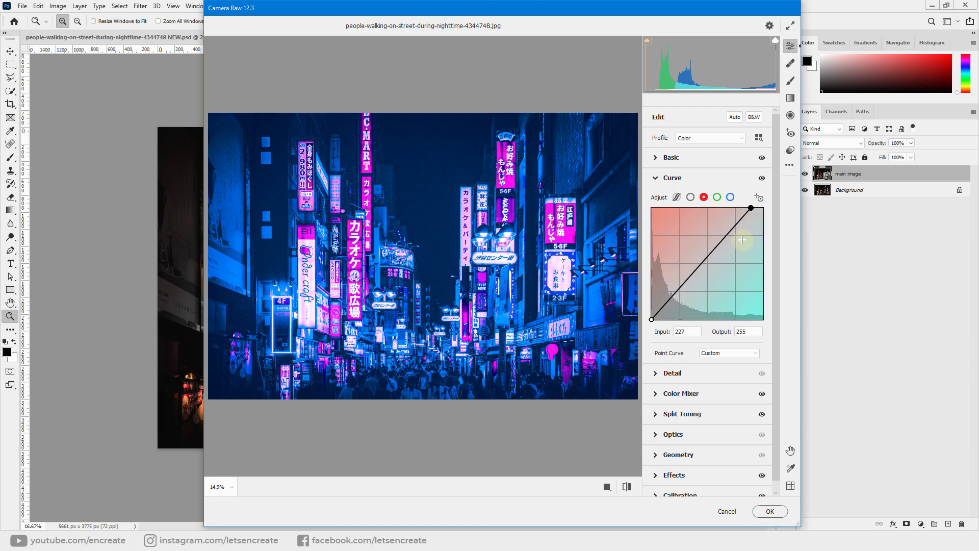
{"action": "left_click_drag", "start_coordinate": [735, 223], "coordinate": [733, 233]}
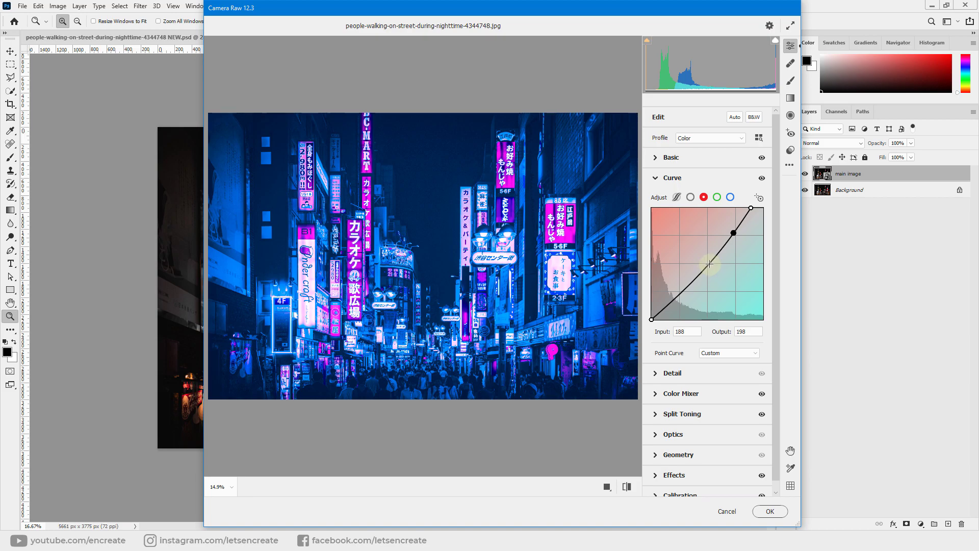
{"action": "left_click_drag", "start_coordinate": [709, 263], "coordinate": [704, 259]}
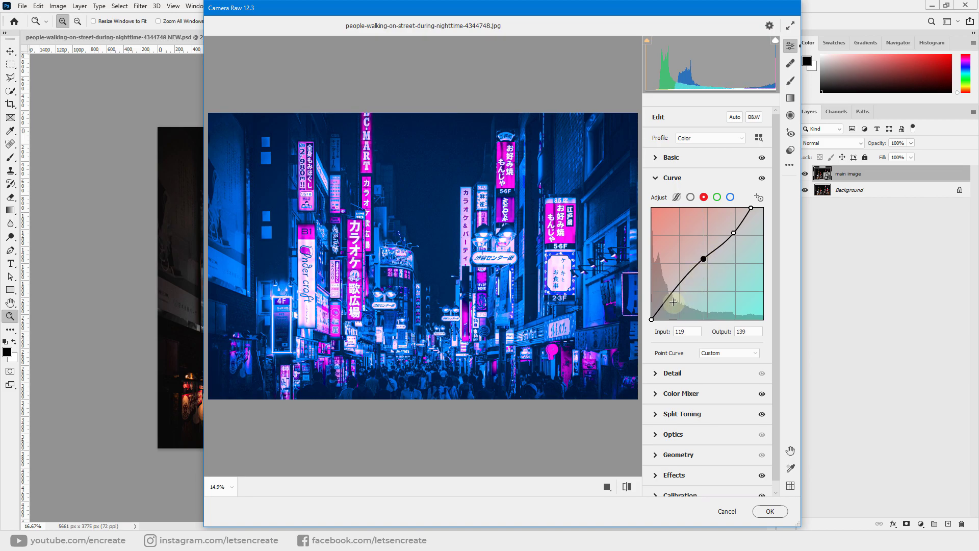
{"action": "left_click", "coordinate": [669, 298]}
{"action": "left_click_drag", "start_coordinate": [670, 300], "coordinate": [673, 301]}
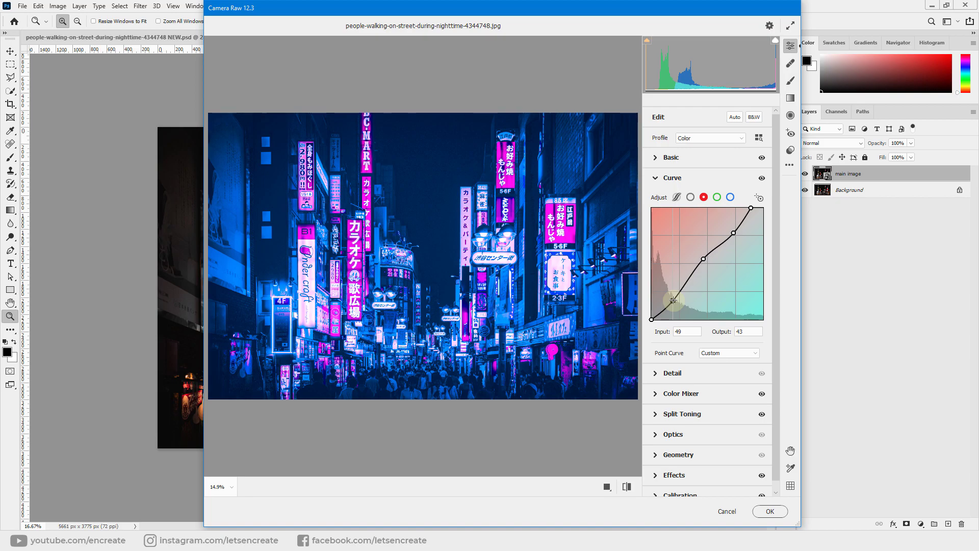
{"action": "left_click", "coordinate": [719, 198]}
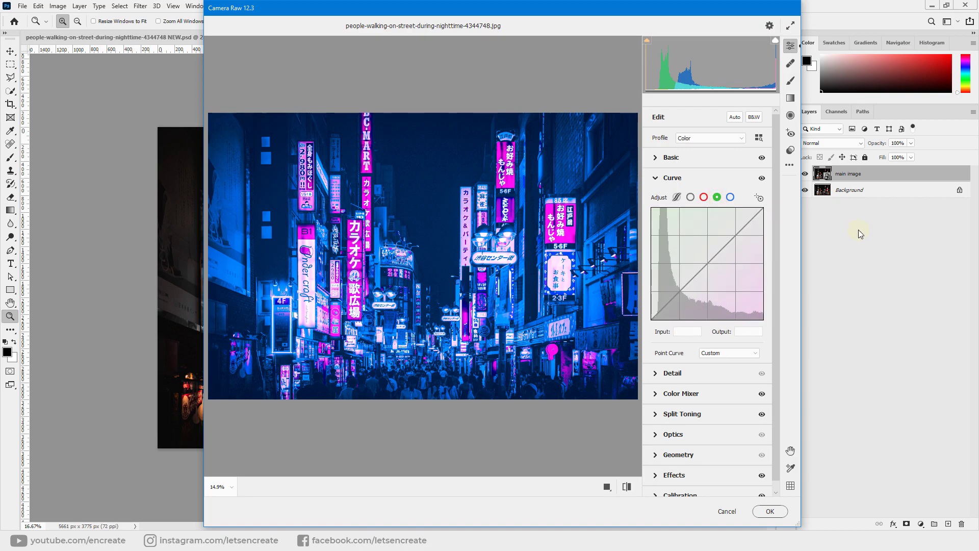
Shape the green channel curve with a midpoint, a top endpoint lowered to 245 and a raised black point.
{"action": "left_click", "coordinate": [708, 265]}
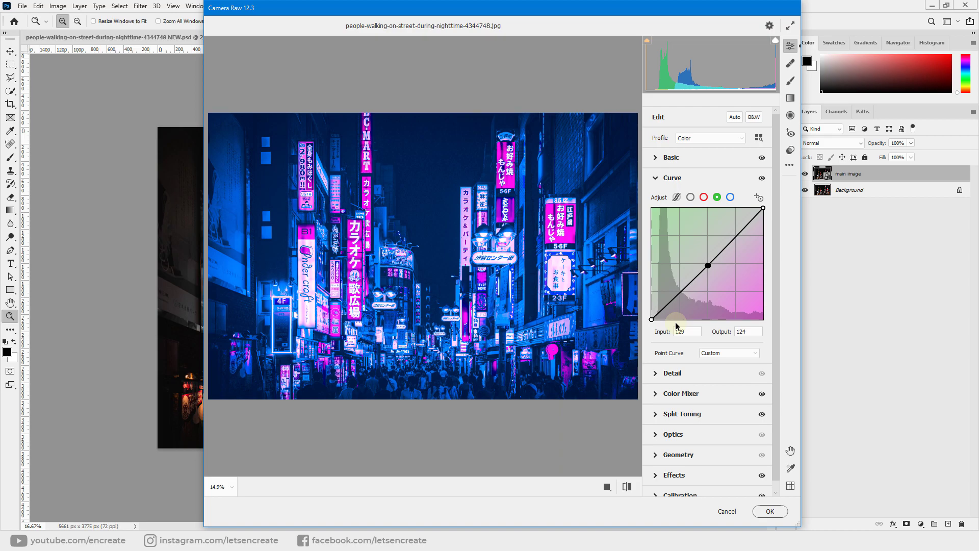
{"action": "left_click_drag", "start_coordinate": [763, 207], "coordinate": [764, 212]}
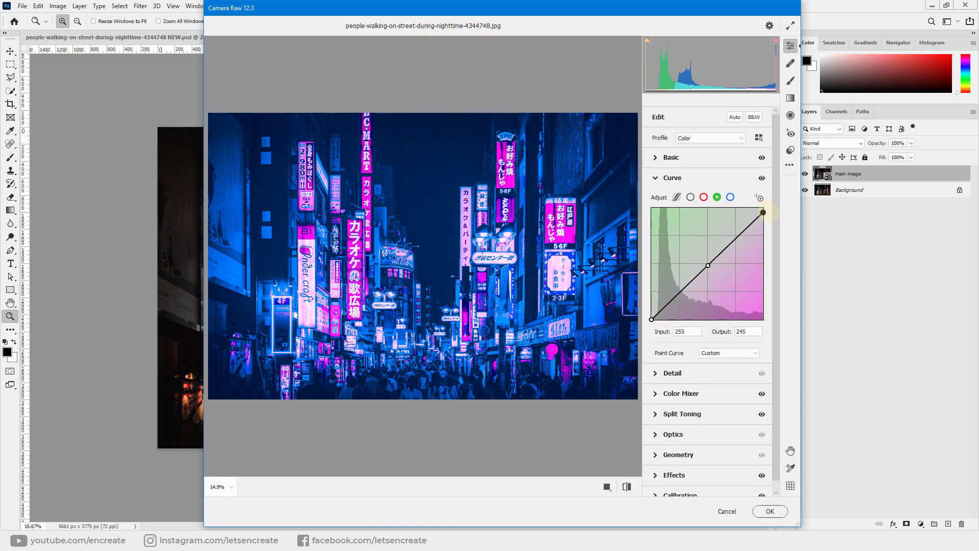
{"action": "left_click_drag", "start_coordinate": [652, 320], "coordinate": [656, 319]}
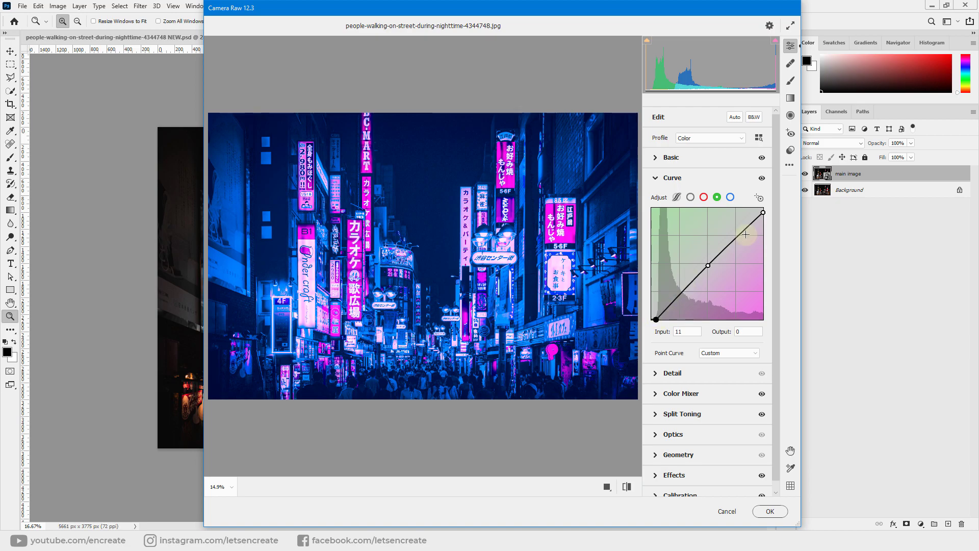
Lift the blue curve's shadows and midtones with new points, then apply the Camera Raw grade.
{"action": "left_click", "coordinate": [731, 198]}
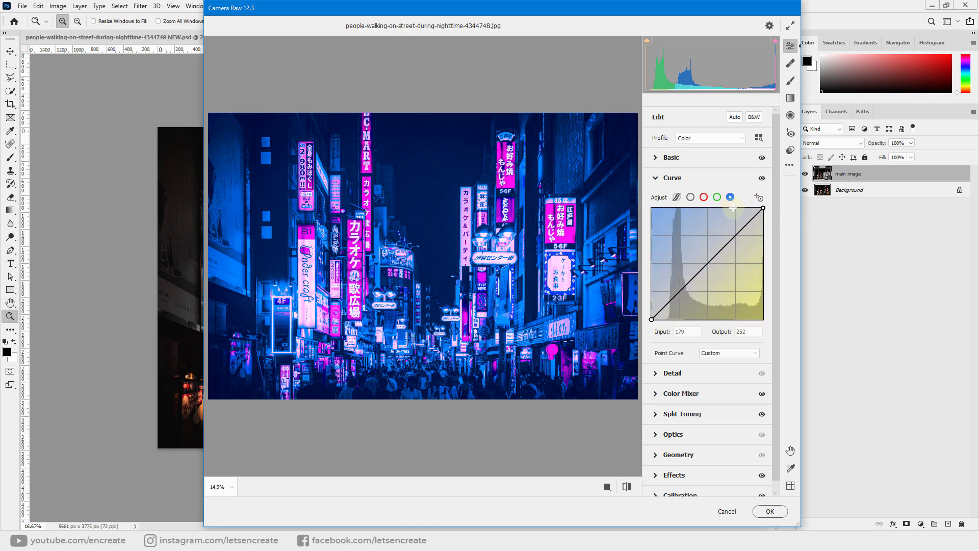
{"action": "left_click_drag", "start_coordinate": [651, 319], "coordinate": [678, 294]}
{"action": "left_click", "coordinate": [677, 290]}
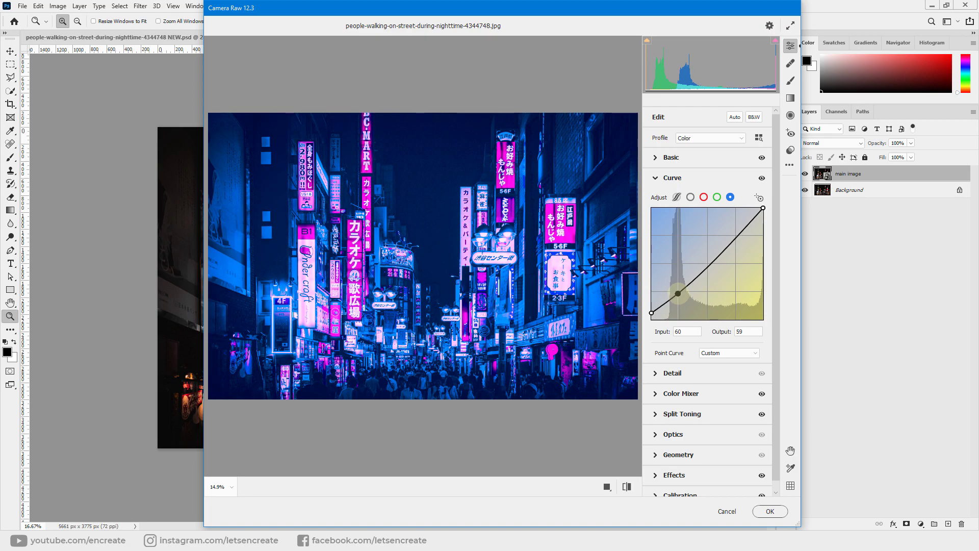
{"action": "left_click_drag", "start_coordinate": [711, 263], "coordinate": [705, 262]}
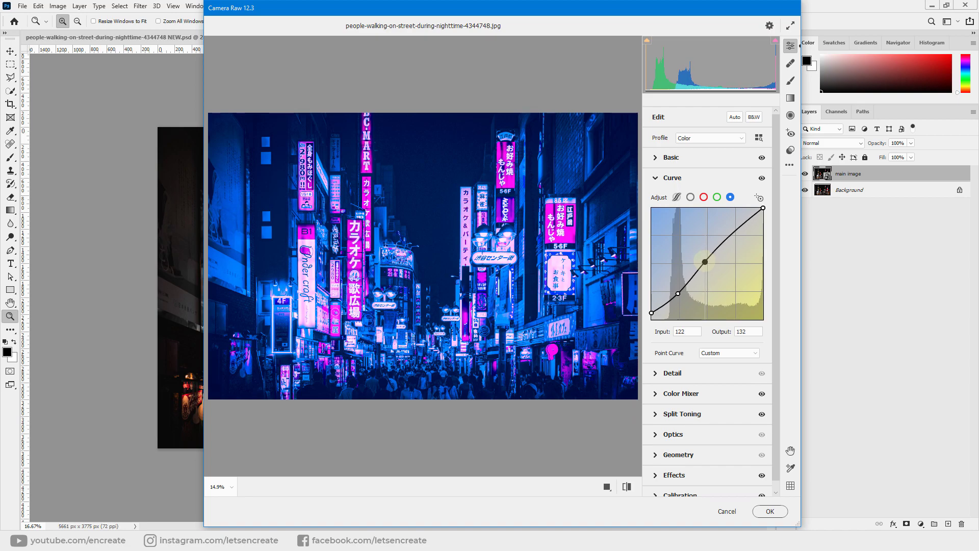
{"action": "left_click_drag", "start_coordinate": [739, 225], "coordinate": [741, 232]}
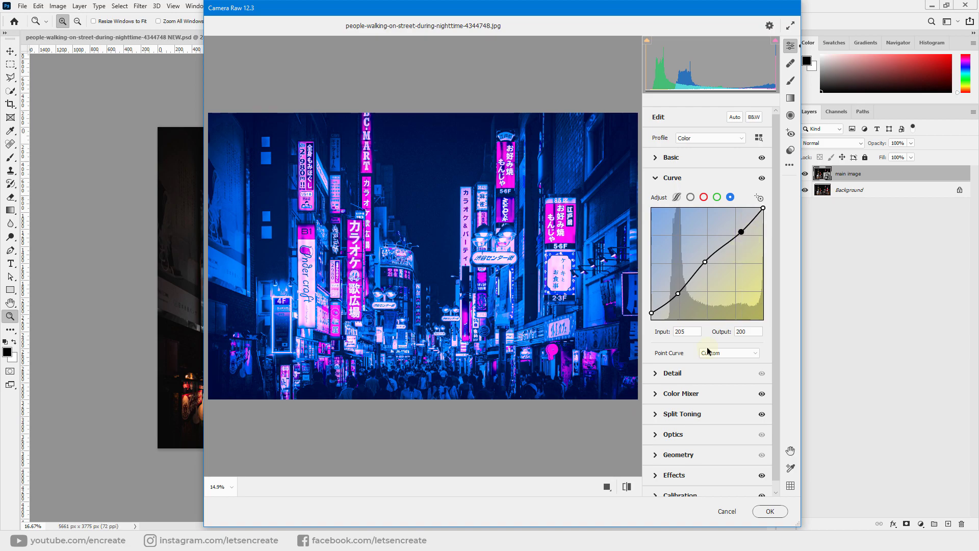
{"action": "left_click", "coordinate": [765, 509]}
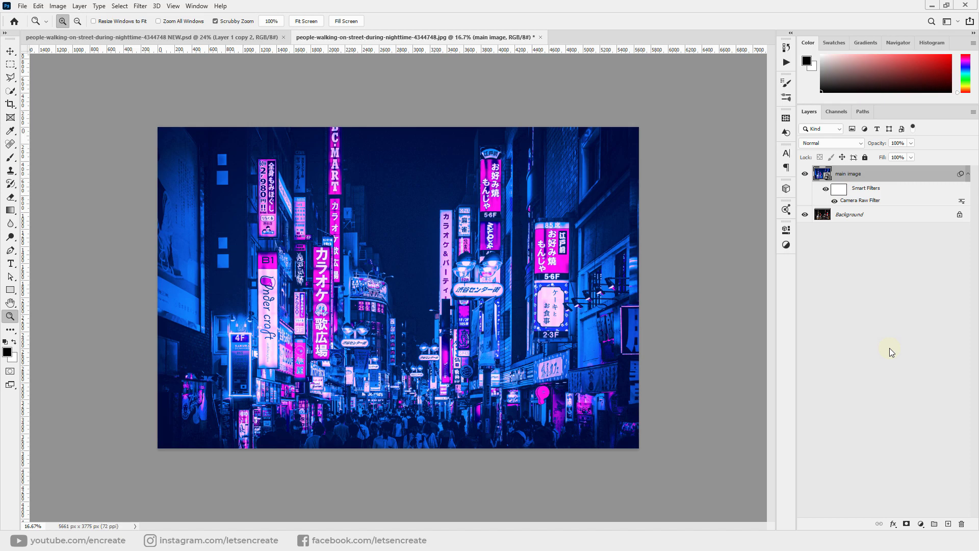
Duplicate the main image layer as 'light bloom'.
{"action": "right_click", "coordinate": [864, 174]}
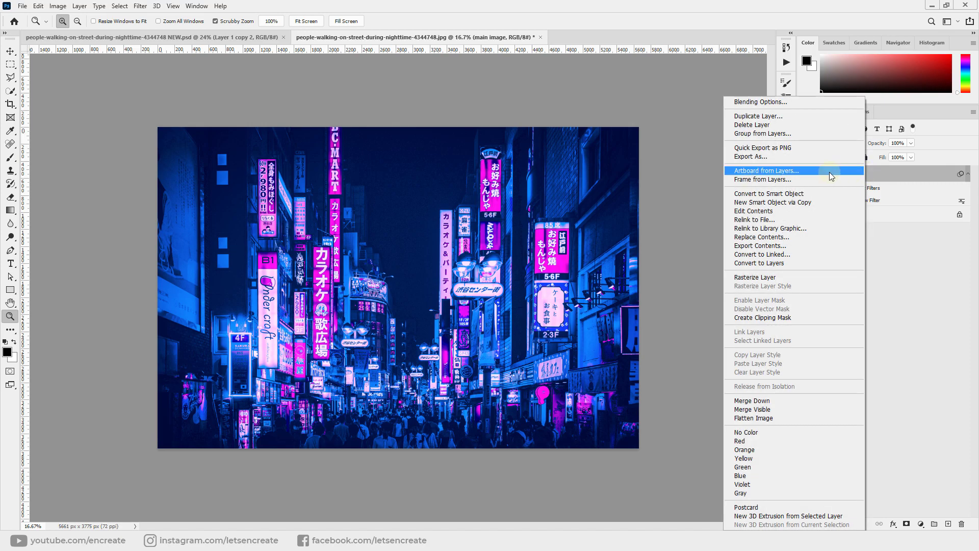
{"action": "left_click", "coordinate": [760, 116]}
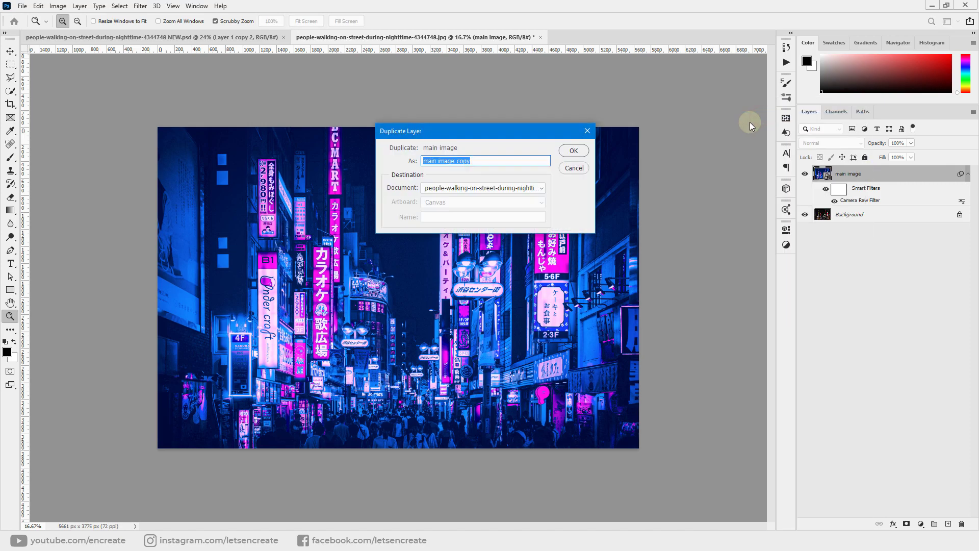
{"action": "type", "text": "light bloom"}
{"action": "left_click", "coordinate": [573, 150]}
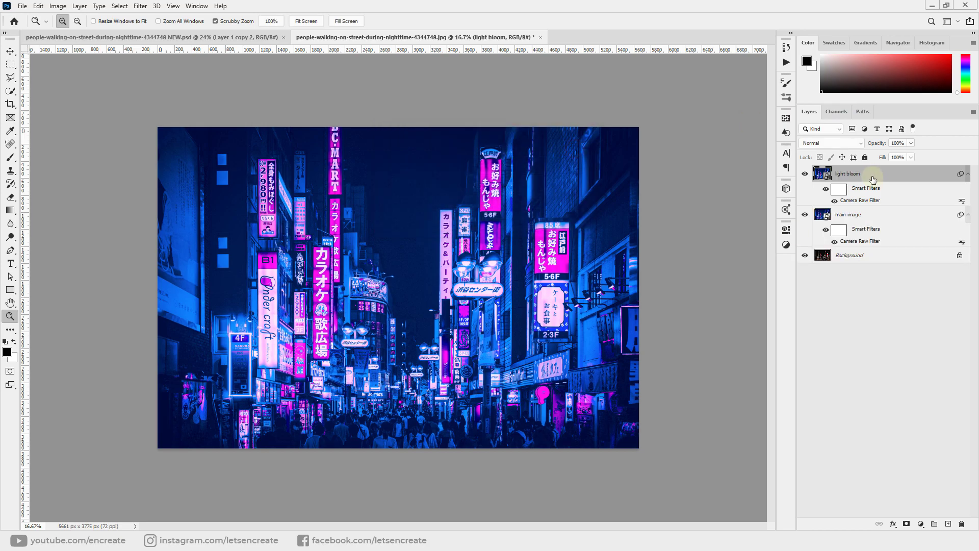
Apply a 60-pixel Gaussian Blur to the light bloom layer.
{"action": "left_click", "coordinate": [139, 6]}
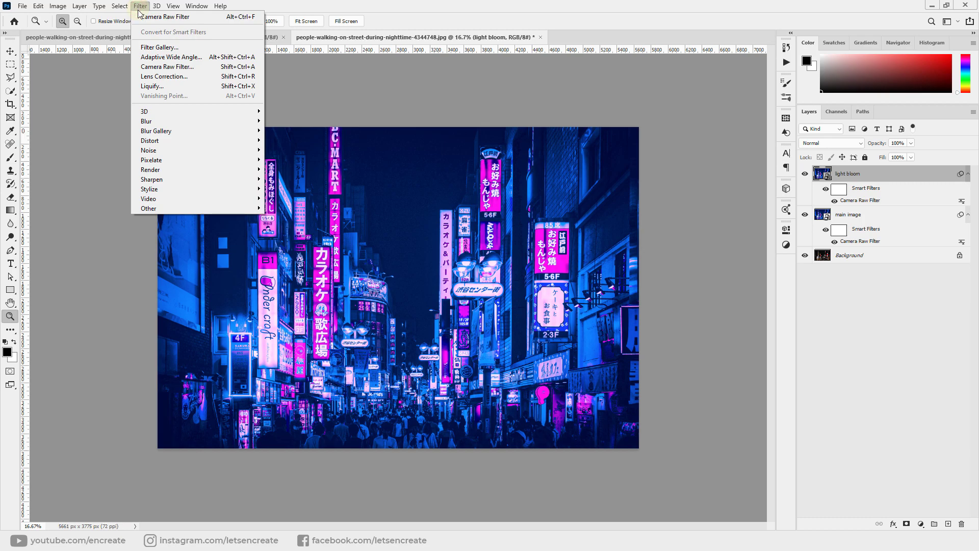
{"action": "mouse_move", "coordinate": [154, 121]}
{"action": "left_click", "coordinate": [291, 160]}
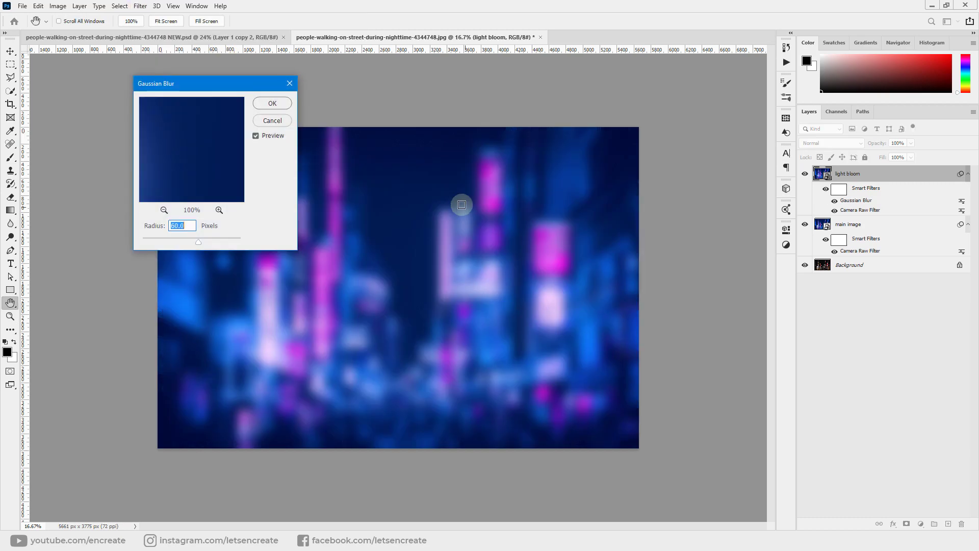
{"action": "left_click", "coordinate": [271, 103]}
{"action": "key", "text": "z"}
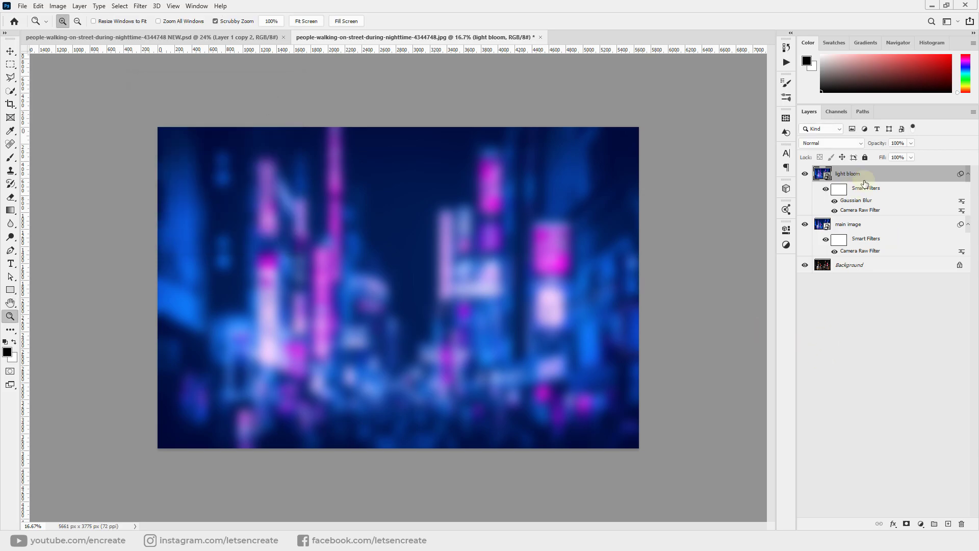
Set light bloom to Screen blend mode and reopen its Camera Raw Filter.
{"action": "left_click", "coordinate": [849, 144]}
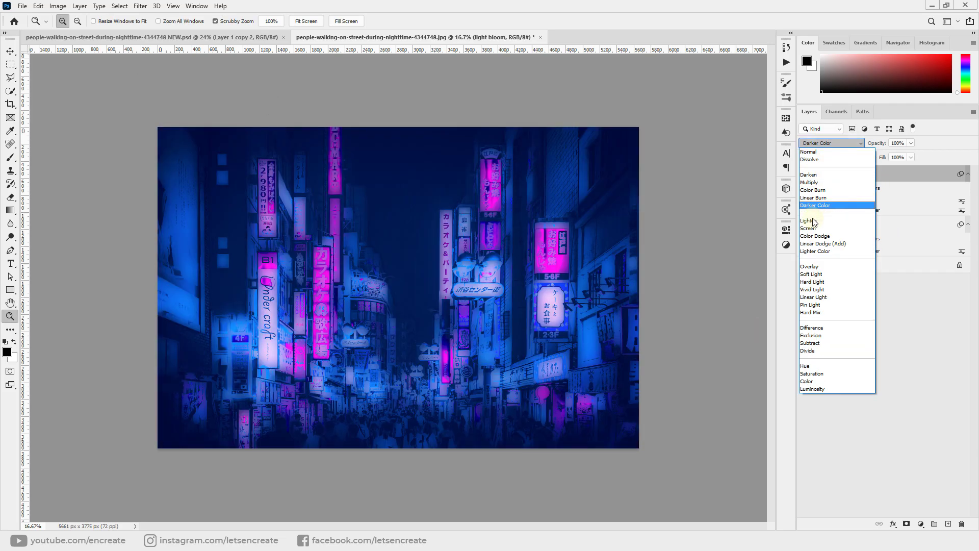
{"action": "left_click", "coordinate": [810, 228]}
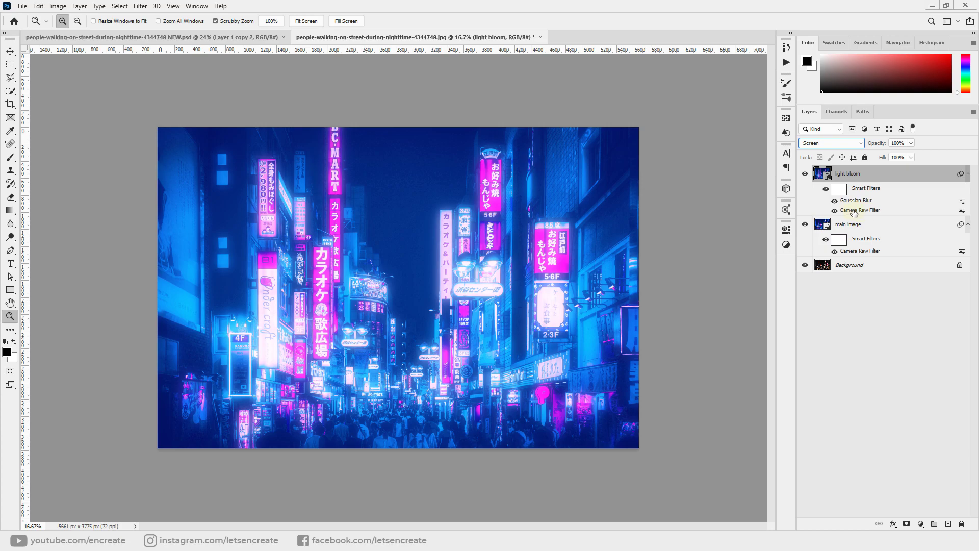
{"action": "double_click", "coordinate": [863, 211]}
{"action": "left_click", "coordinate": [513, 212]}
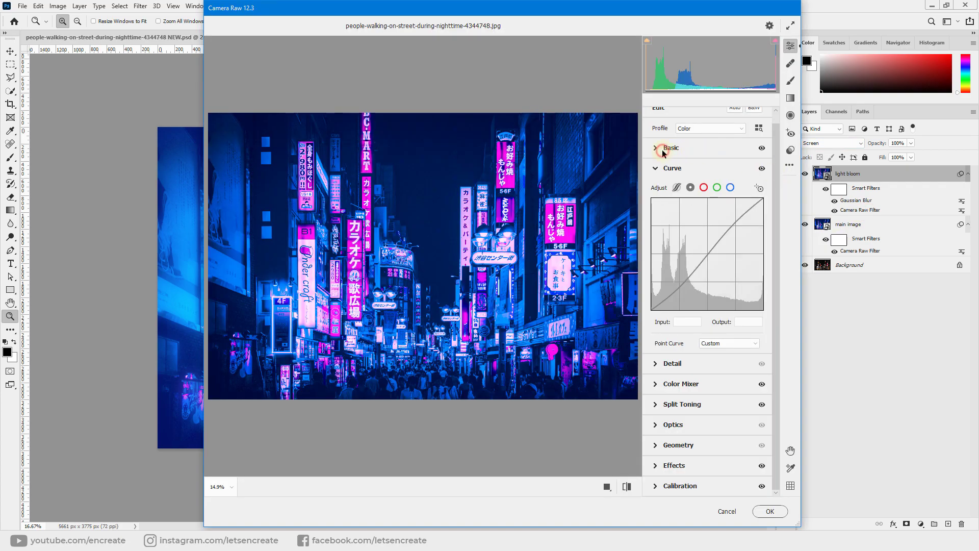
Set light bloom's Camera Raw Exposure to -0.85 and Texture, Clarity and Dehaze to -100.
{"action": "left_click", "coordinate": [662, 149]}
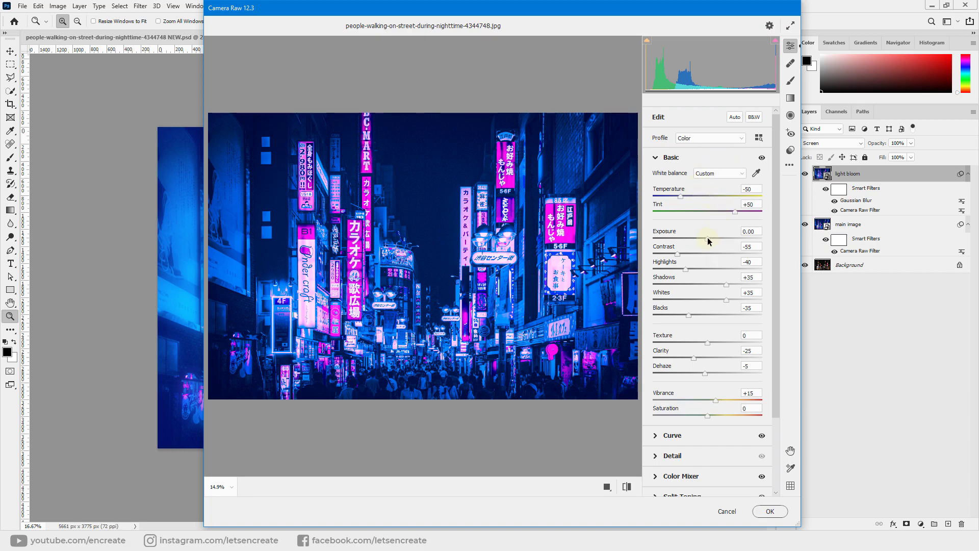
{"action": "left_click_drag", "start_coordinate": [708, 237], "coordinate": [703, 238]}
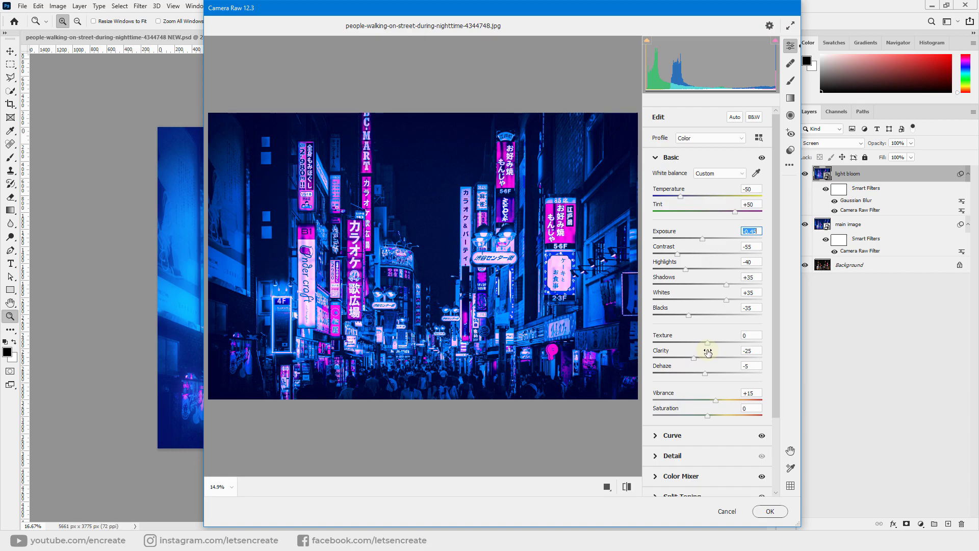
{"action": "left_click_drag", "start_coordinate": [708, 343], "coordinate": [628, 374]}
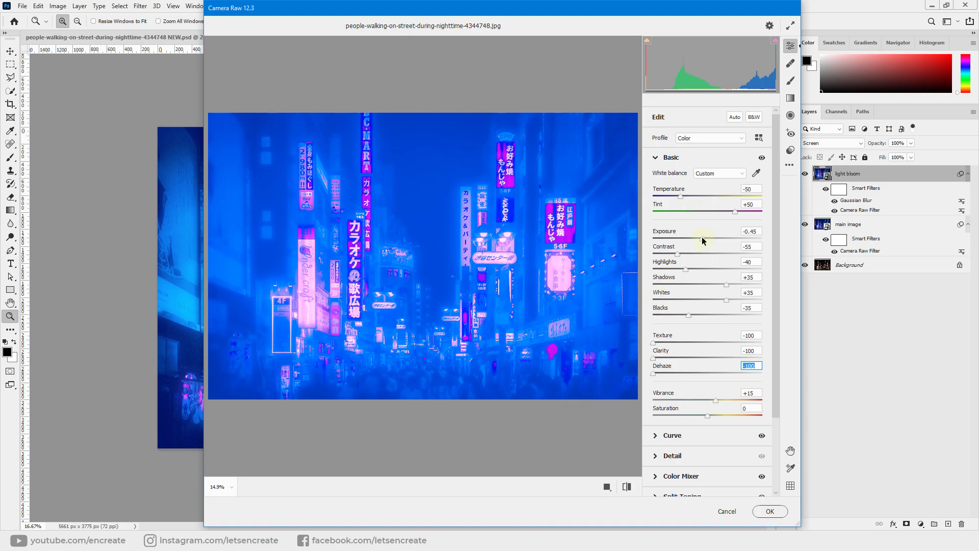
{"action": "left_click_drag", "start_coordinate": [702, 237], "coordinate": [697, 237]}
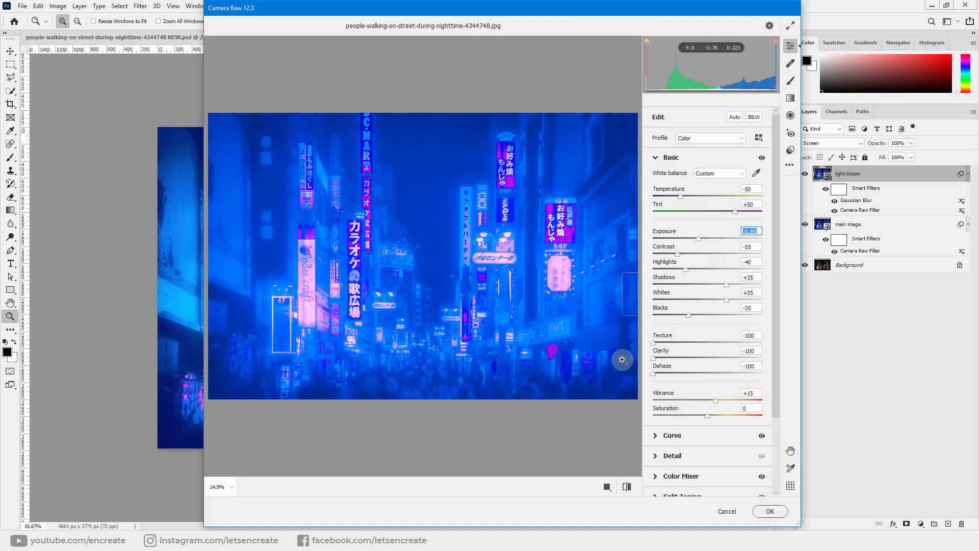
{"action": "left_click", "coordinate": [769, 511]}
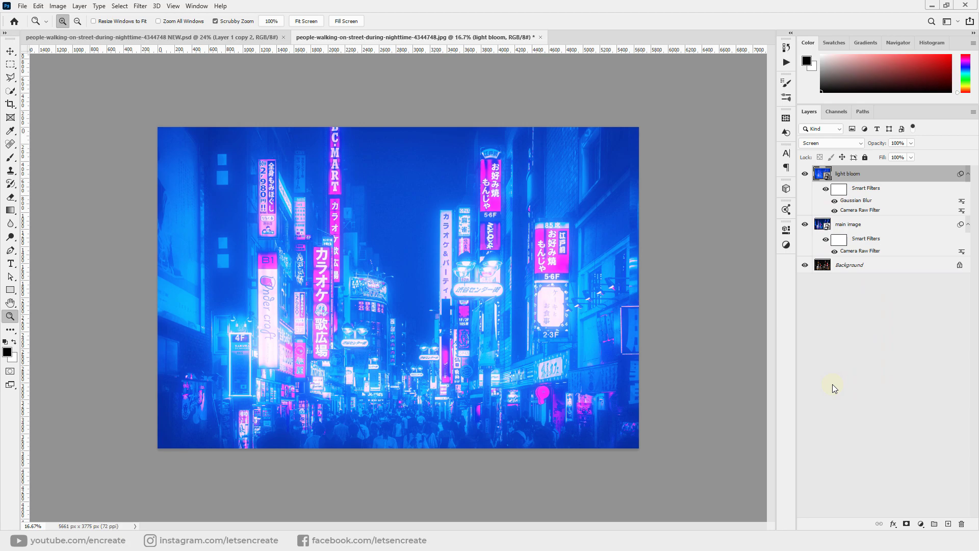
In light bloom's Blending Options, move the Blend If This Layer black slider to 72.
{"action": "right_click", "coordinate": [872, 175]}
{"action": "left_click", "coordinate": [760, 102]}
{"action": "left_click_drag", "start_coordinate": [693, 130], "coordinate": [680, 131]}
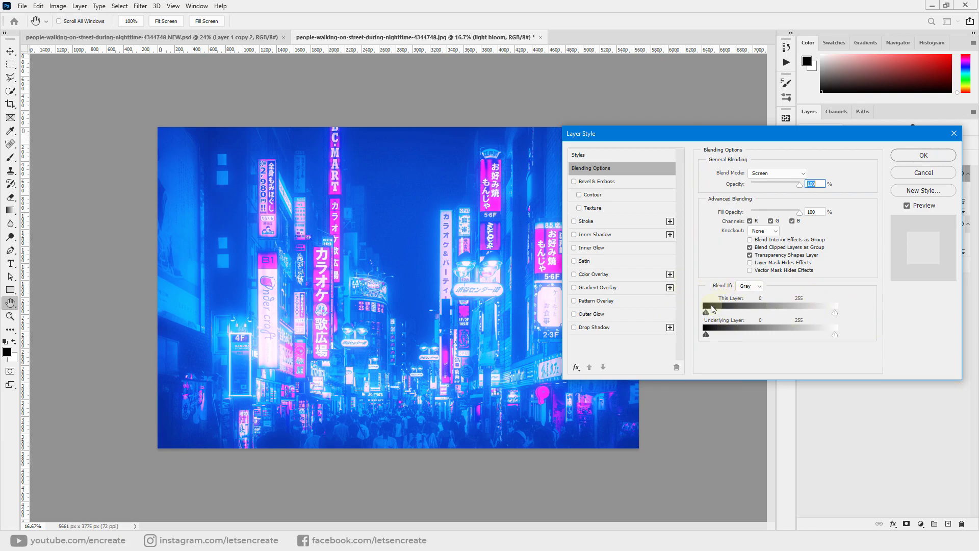
{"action": "left_click_drag", "start_coordinate": [707, 313], "coordinate": [732, 318]}
{"action": "left_click_drag", "start_coordinate": [738, 317], "coordinate": [693, 316]}
{"action": "left_click_drag", "start_coordinate": [706, 313], "coordinate": [742, 314]}
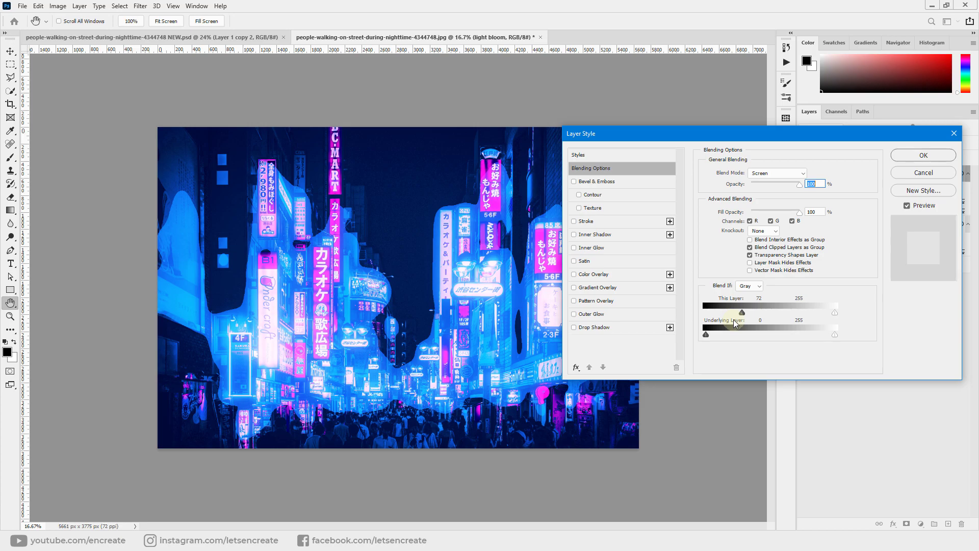
Split light bloom's Blend If sliders to 33/179 and 120/255, apply, then hide the layer.
{"action": "mouse_move", "coordinate": [743, 312]}
{"action": "left_mouse_down"}
{"action": "mouse_move", "coordinate": [786, 312]}
{"action": "mouse_move", "coordinate": [728, 317]}
{"action": "left_mouse_up"}
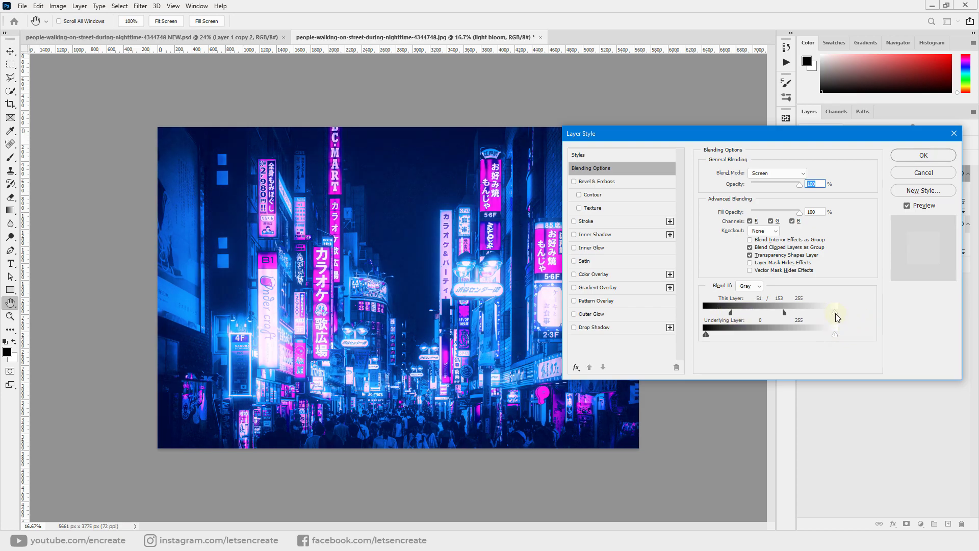
{"action": "left_click_drag", "start_coordinate": [834, 314], "coordinate": [799, 320]}
{"action": "left_click_drag", "start_coordinate": [807, 313], "coordinate": [758, 316]}
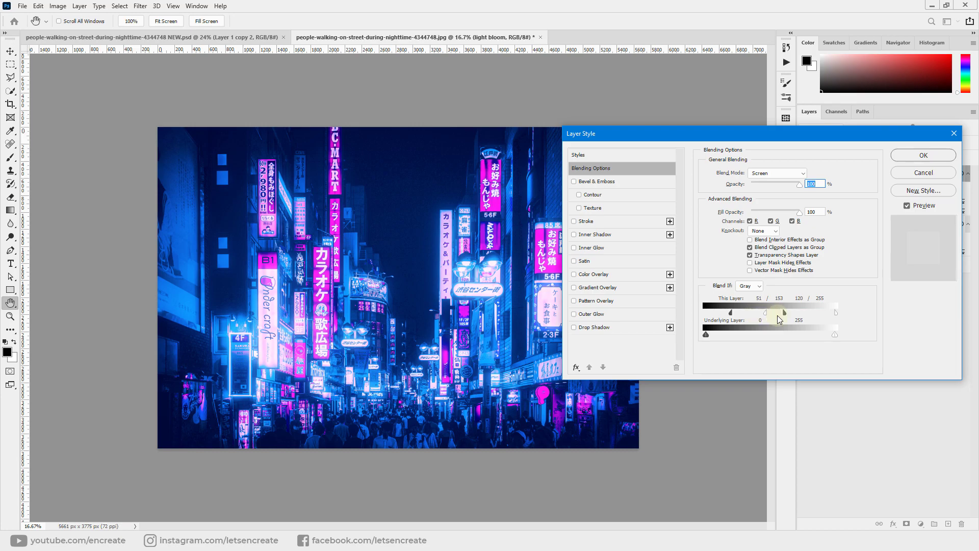
{"action": "left_click_drag", "start_coordinate": [784, 314], "coordinate": [727, 316]}
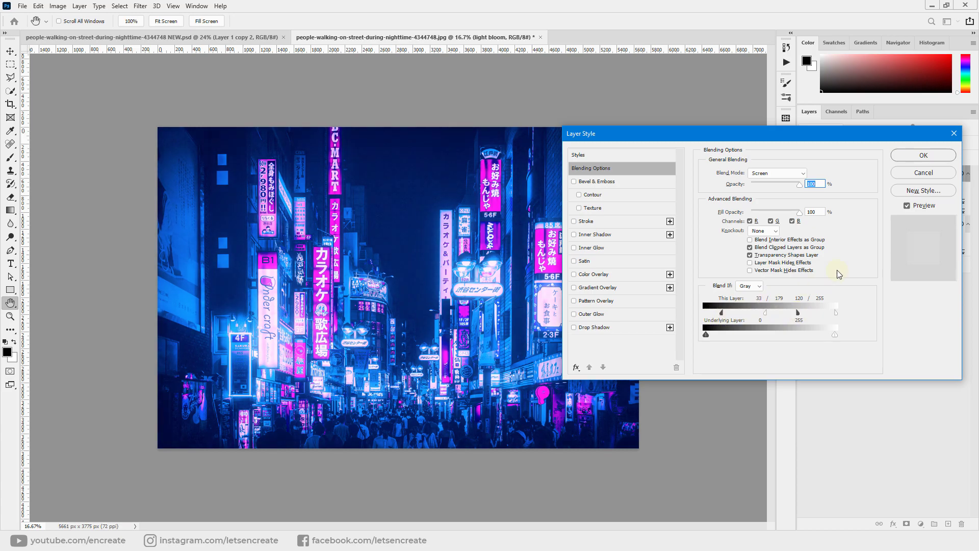
{"action": "left_click", "coordinate": [923, 156]}
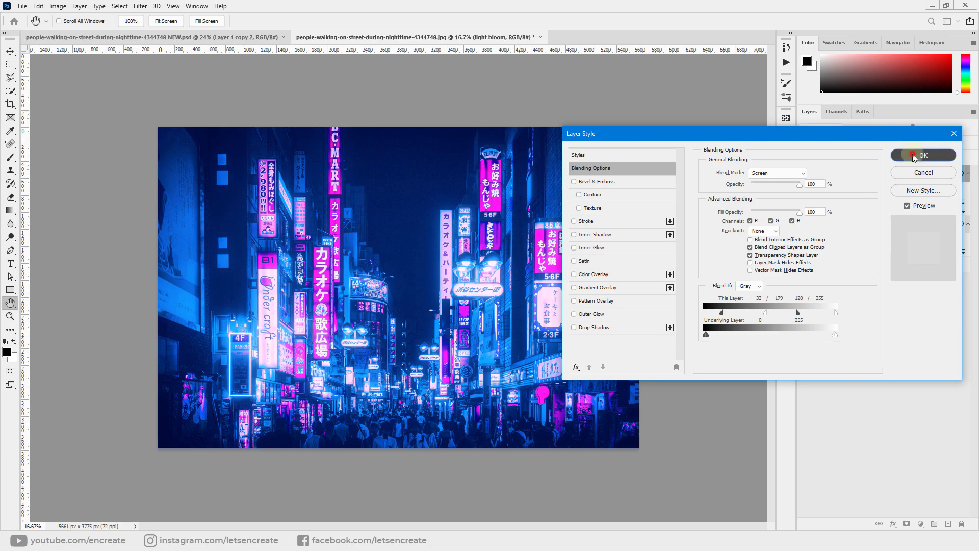
{"action": "left_click", "coordinate": [805, 174]}
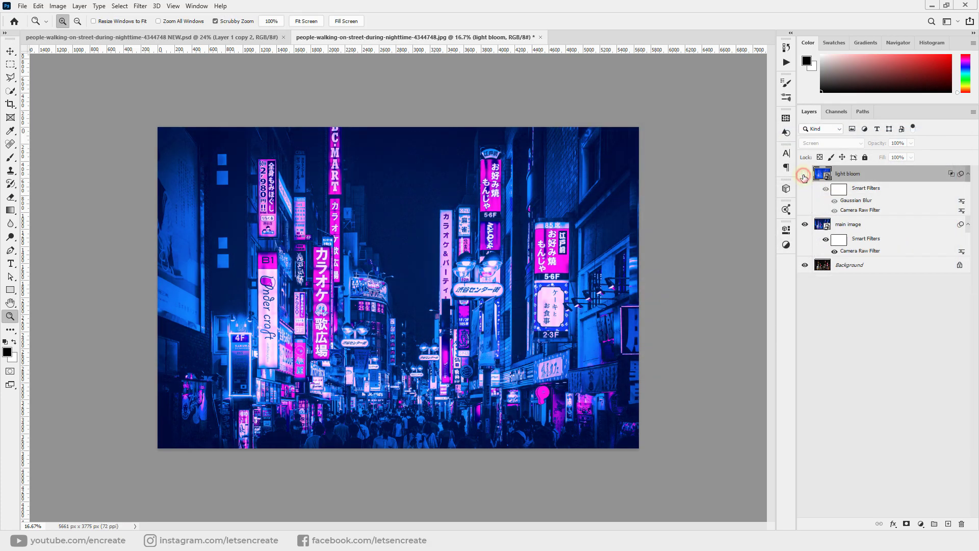
Show light bloom again and duplicate it as 'light leaks'.
{"action": "left_click", "coordinate": [805, 174]}
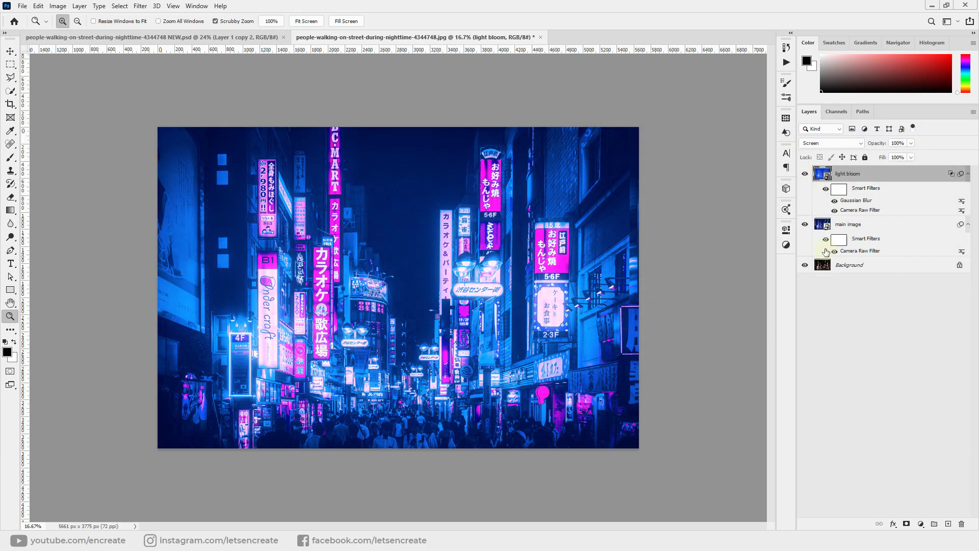
{"action": "right_click", "coordinate": [882, 186]}
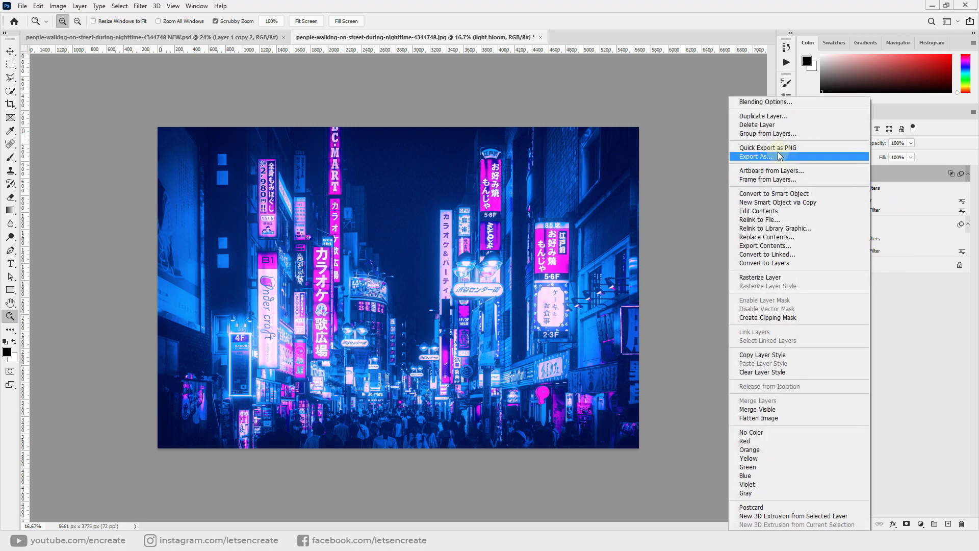
{"action": "left_click", "coordinate": [765, 117]}
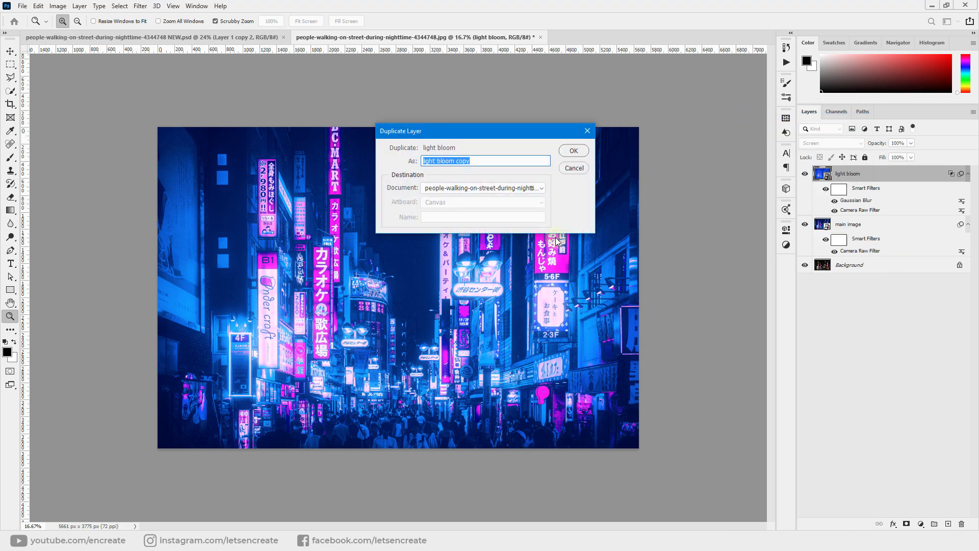
{"action": "type", "text": "light leaks"}
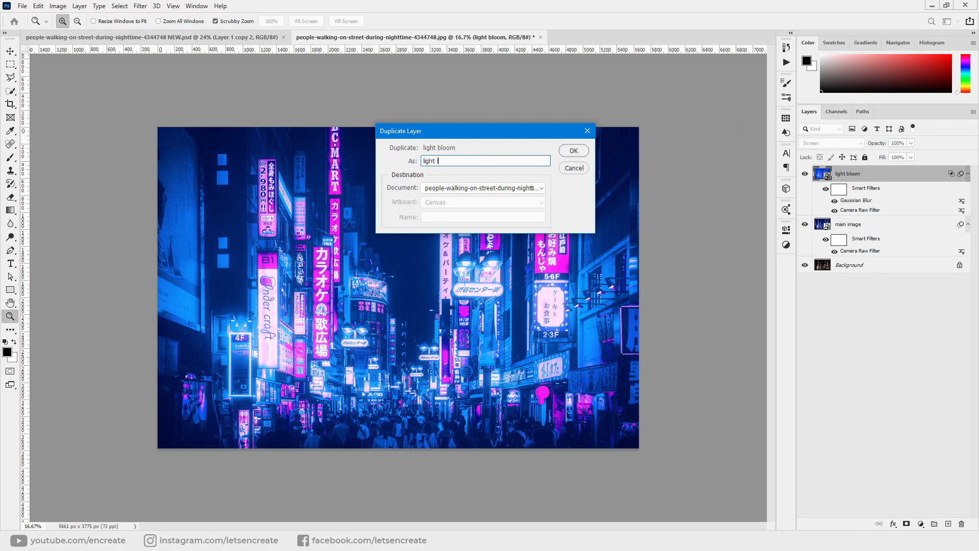
{"action": "left_click", "coordinate": [574, 151]}
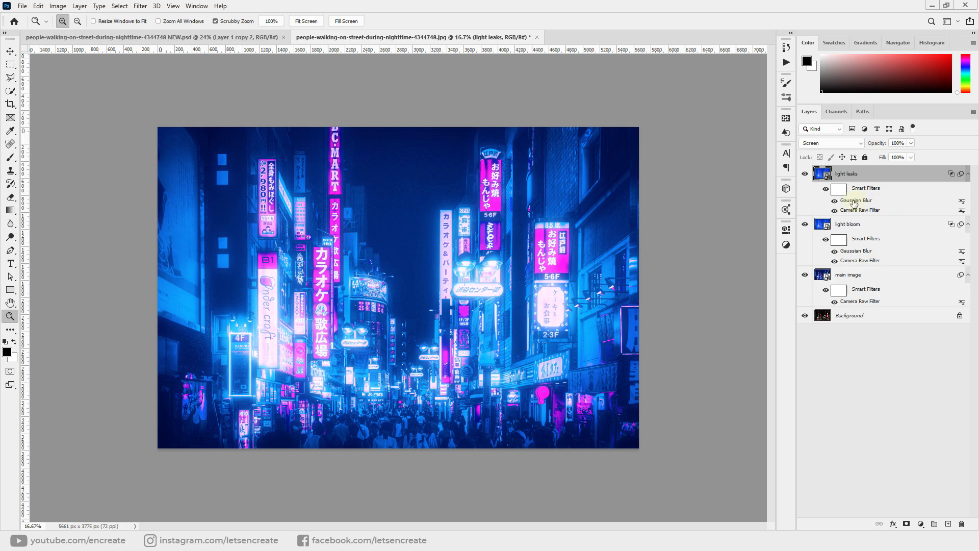
Replace light leaks' Gaussian Blur with a Motion Blur at angle 90, distance 2000.
{"action": "right_click", "coordinate": [853, 202]}
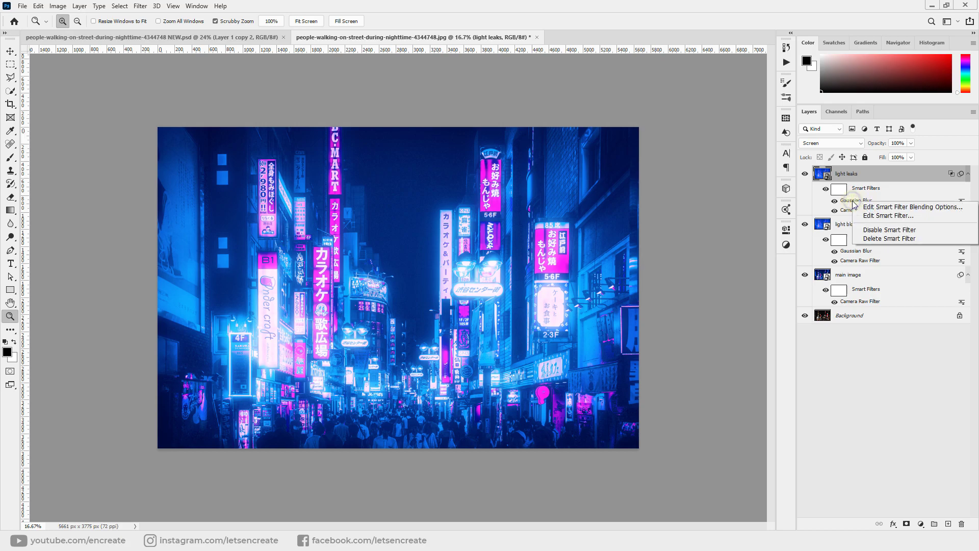
{"action": "left_click", "coordinate": [895, 241]}
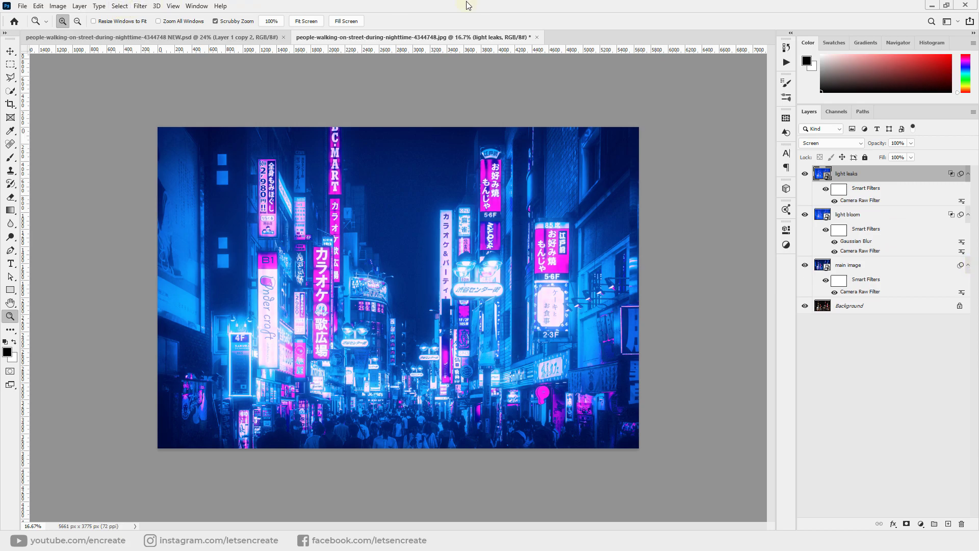
{"action": "left_click", "coordinate": [140, 6]}
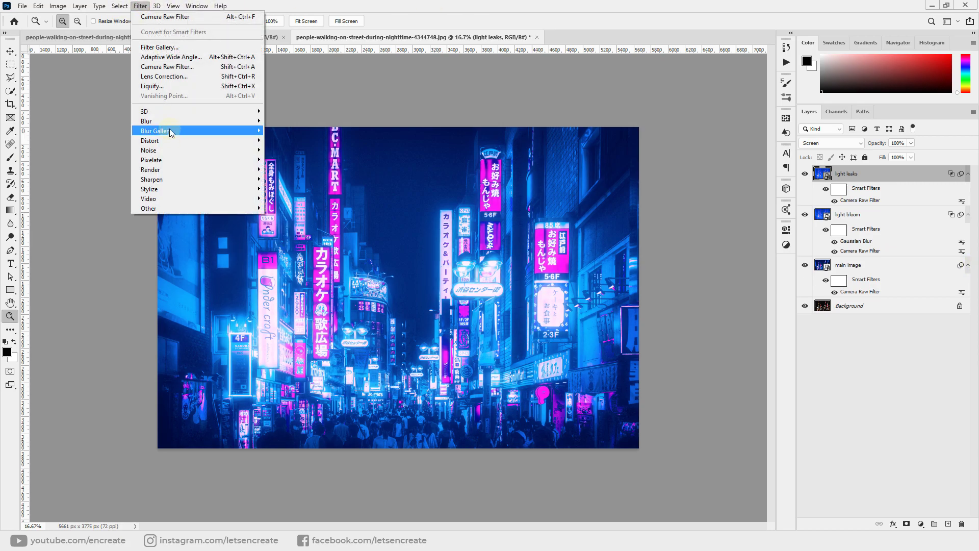
{"action": "mouse_move", "coordinate": [167, 120]}
{"action": "left_click", "coordinate": [287, 179]}
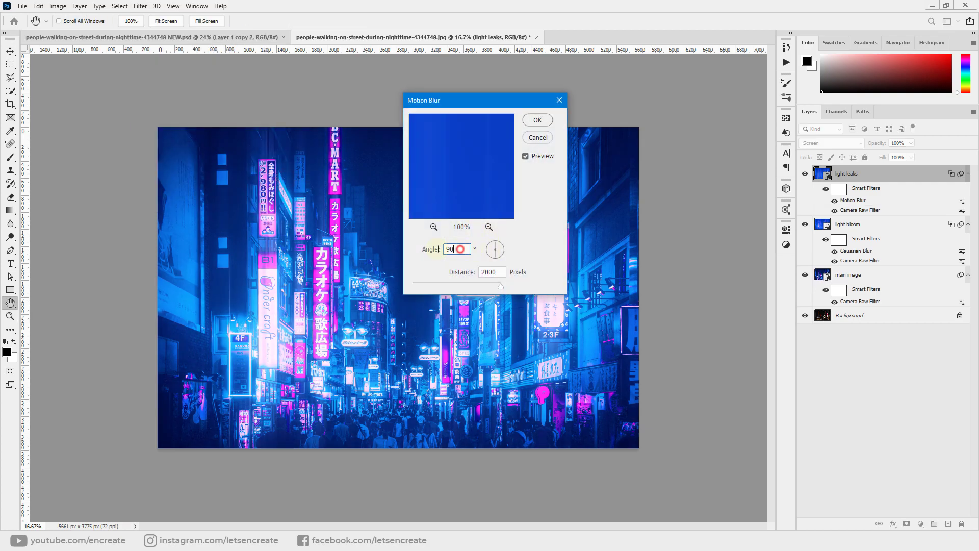
{"action": "left_click", "coordinate": [498, 271]}
{"action": "left_click", "coordinate": [537, 120]}
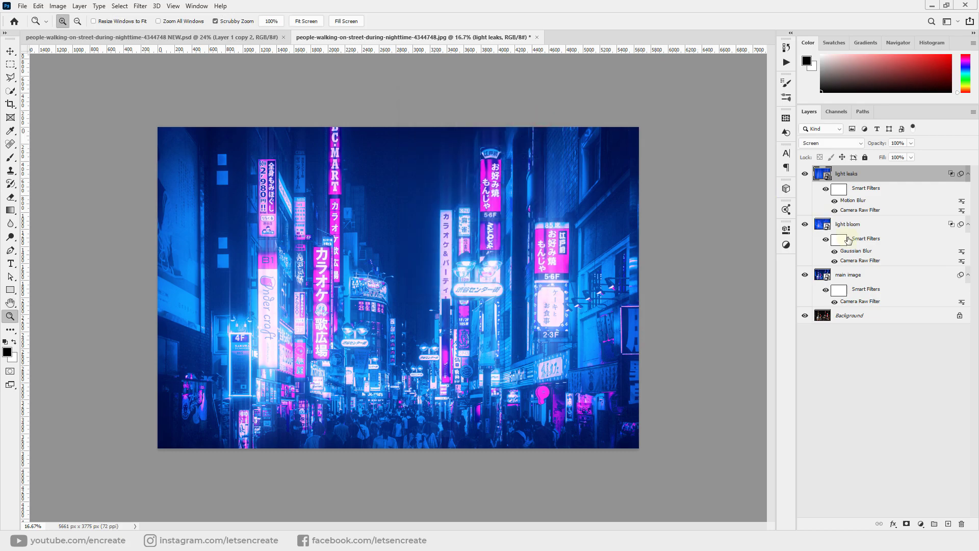
{"action": "left_click", "coordinate": [828, 144]}
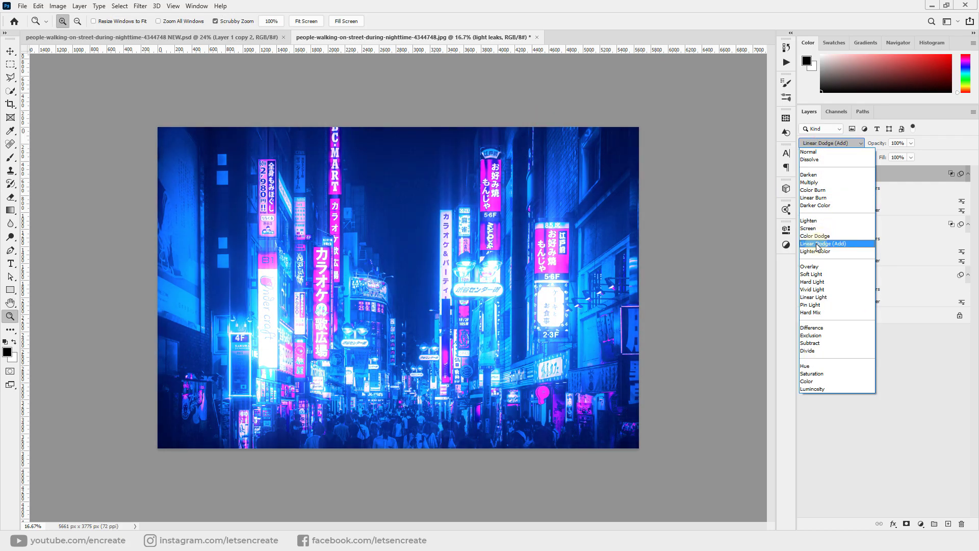
Set light leaks to Linear Dodge (Add) and reopen its Camera Raw Filter.
{"action": "left_click", "coordinate": [816, 244]}
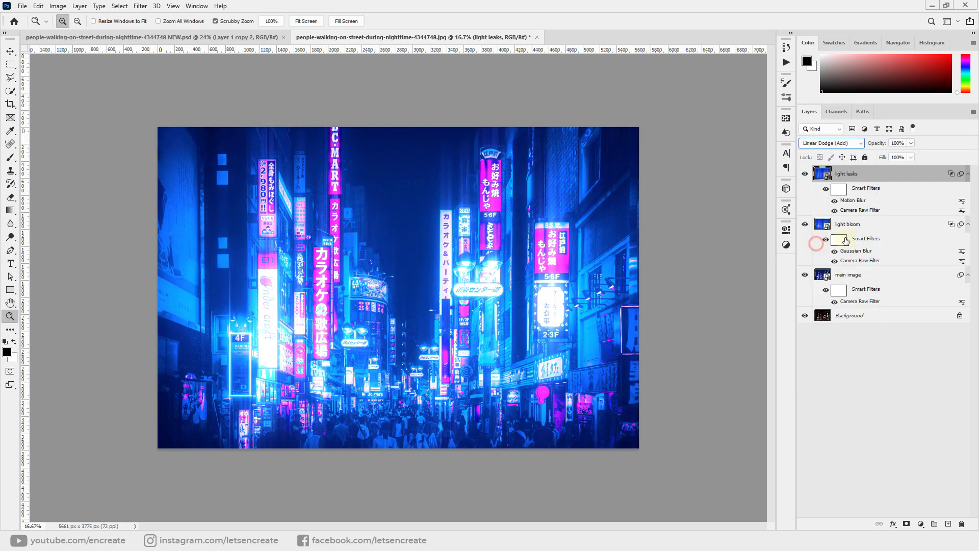
{"action": "double_click", "coordinate": [865, 210]}
{"action": "left_click", "coordinate": [507, 212]}
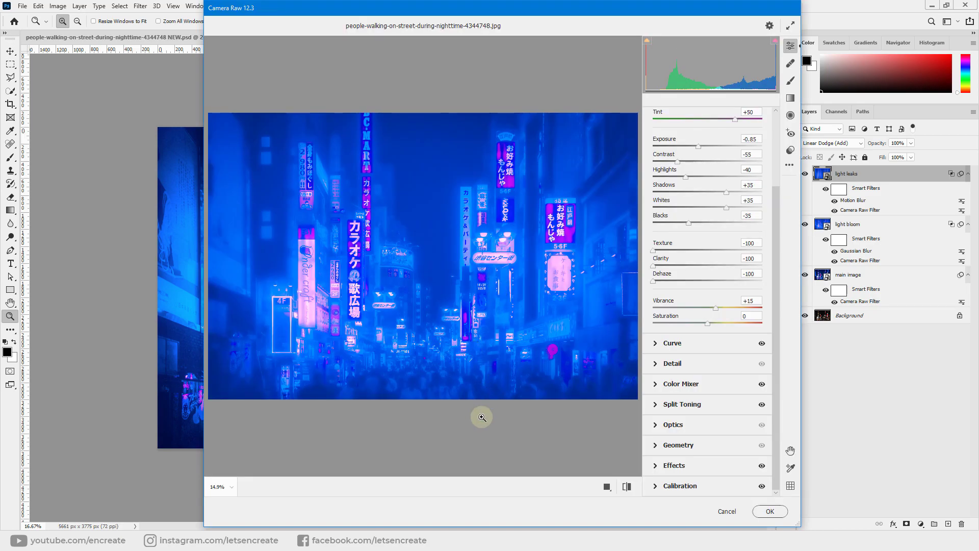
Regrade light leaks: Exposure -1.20, brighter whites and highlights, deeper blacks, then apply.
{"action": "scroll", "coordinate": [706, 229], "scroll_direction": "up", "scroll_amount": 3}
{"action": "left_click_drag", "start_coordinate": [698, 220], "coordinate": [695, 222]}
{"action": "left_click_drag", "start_coordinate": [725, 280], "coordinate": [711, 266]}
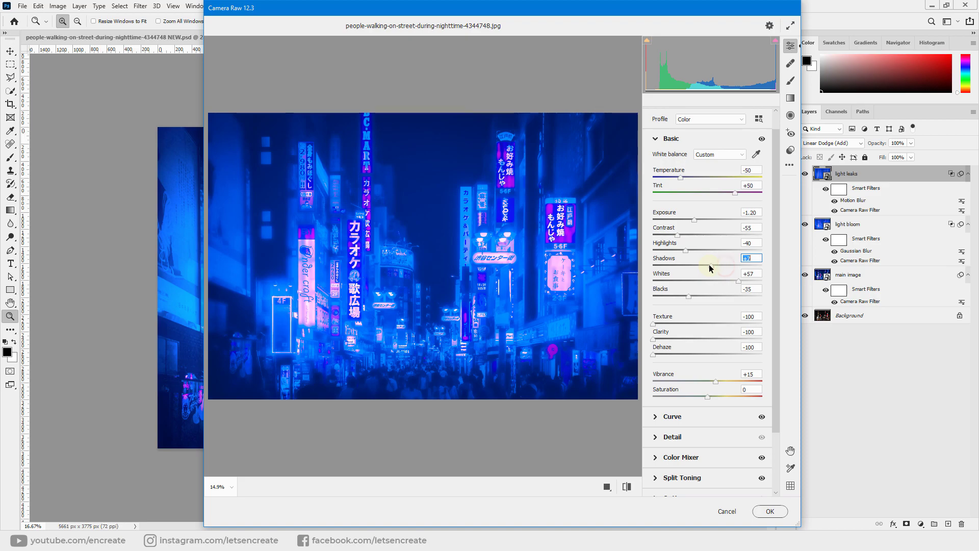
{"action": "left_click_drag", "start_coordinate": [691, 297], "coordinate": [670, 297]}
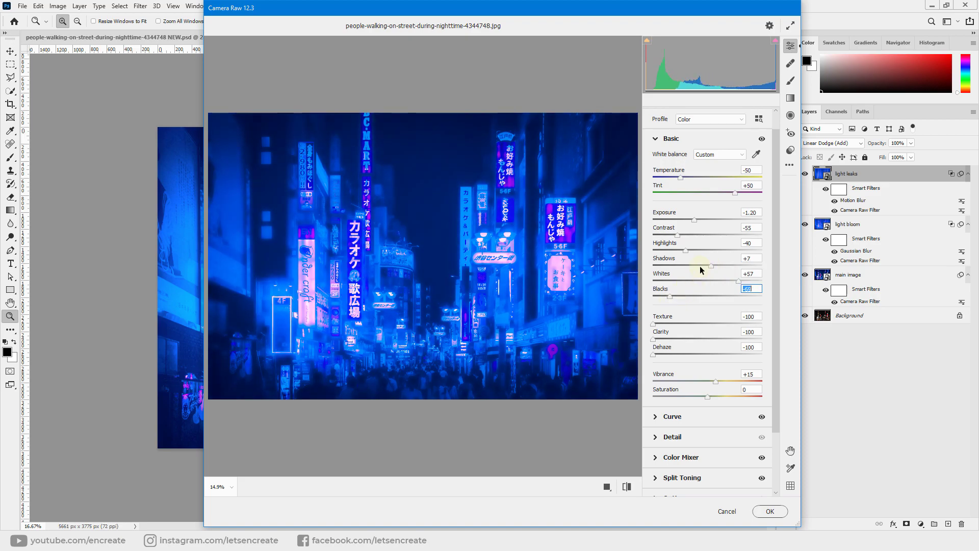
{"action": "left_click_drag", "start_coordinate": [686, 250], "coordinate": [724, 251]}
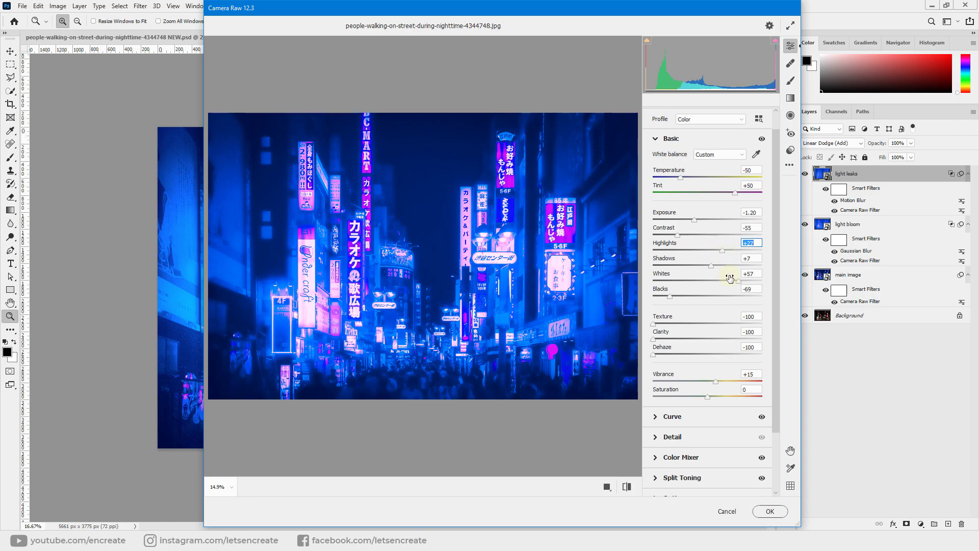
{"action": "left_click", "coordinate": [770, 511]}
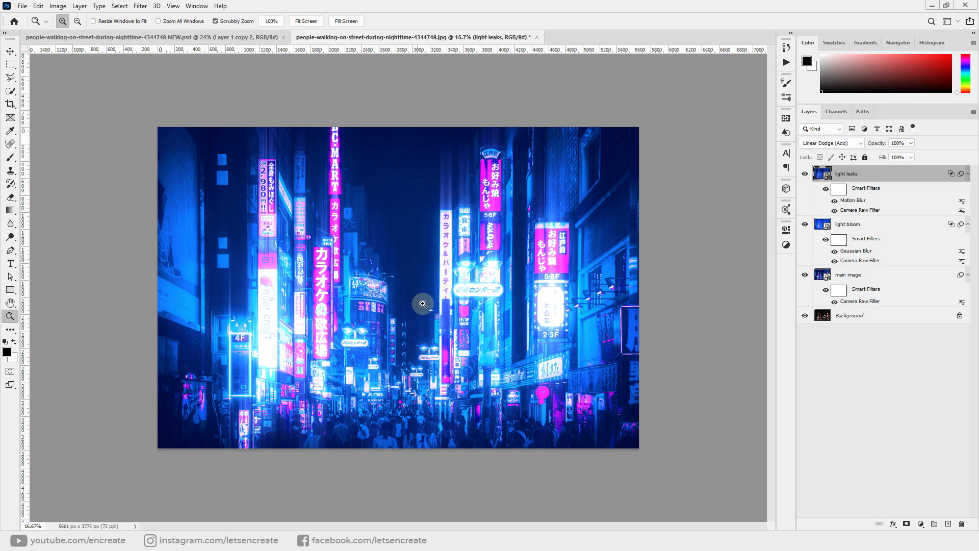
Lower the light leaks layer's Fill and set light bloom's Fill to 90%.
{"action": "left_click_drag", "start_coordinate": [883, 157], "coordinate": [843, 163]}
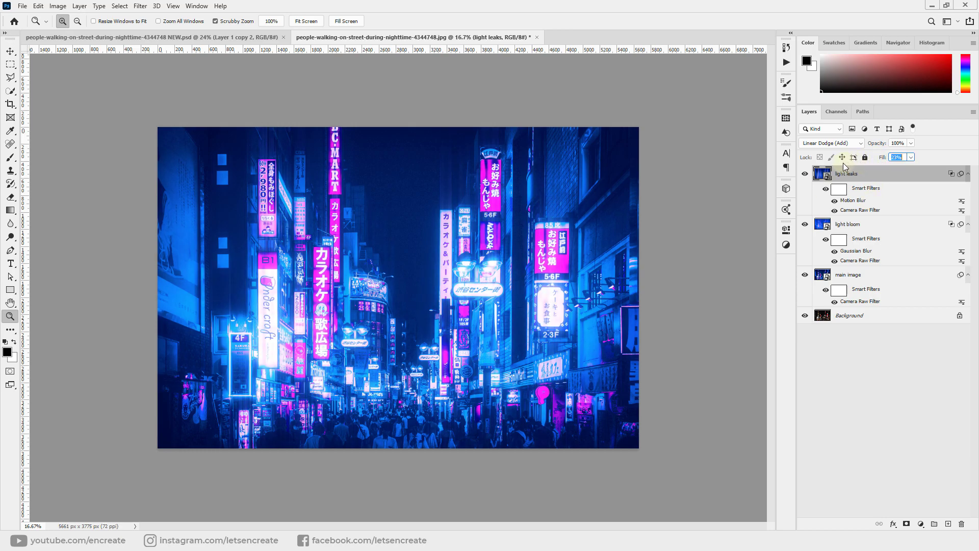
{"action": "left_click", "coordinate": [876, 230]}
{"action": "left_click_drag", "start_coordinate": [878, 159], "coordinate": [875, 162]}
{"action": "type", "text": "90"}
{"action": "key", "text": "Return"}
{"action": "left_click", "coordinate": [855, 428]}
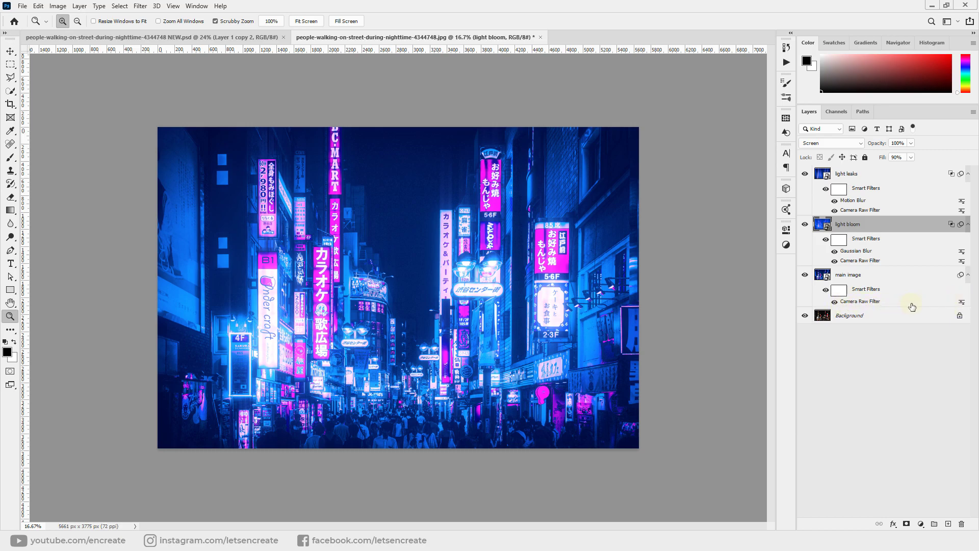
{"action": "double_click", "coordinate": [961, 302]}
Set the blending Opacity of main image's Camera Raw Filter to 84% and apply.
{"action": "left_click", "coordinate": [457, 144]}
{"action": "left_click", "coordinate": [442, 154]}
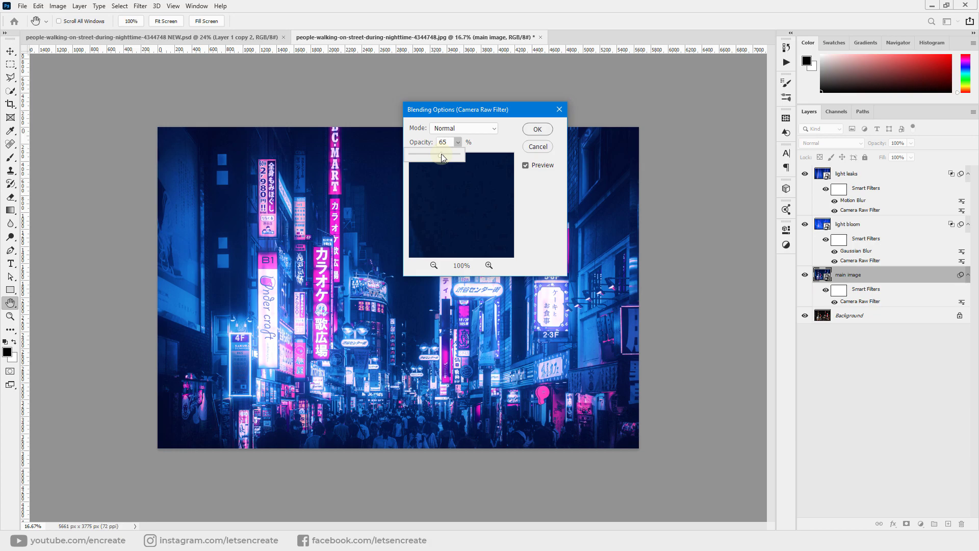
{"action": "left_click_drag", "start_coordinate": [442, 154], "coordinate": [452, 154]}
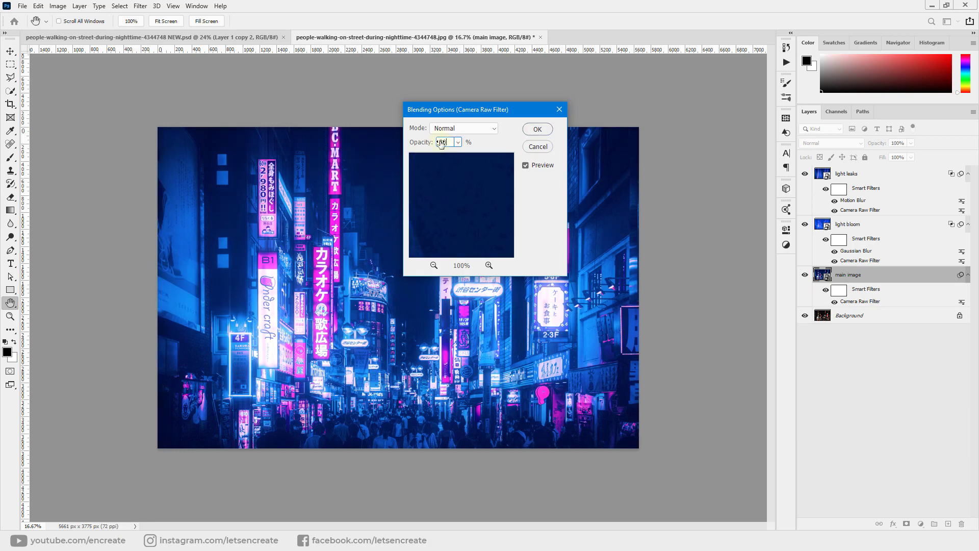
{"action": "left_click", "coordinate": [538, 129]}
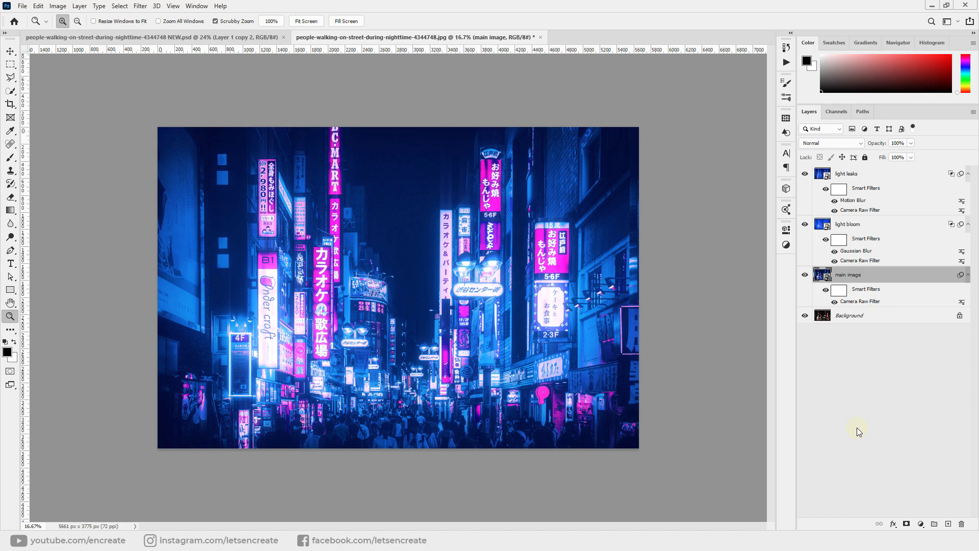
Inside the main image smart object, place the alley photo and scale it to about 140%.
{"action": "double_click", "coordinate": [822, 277]}
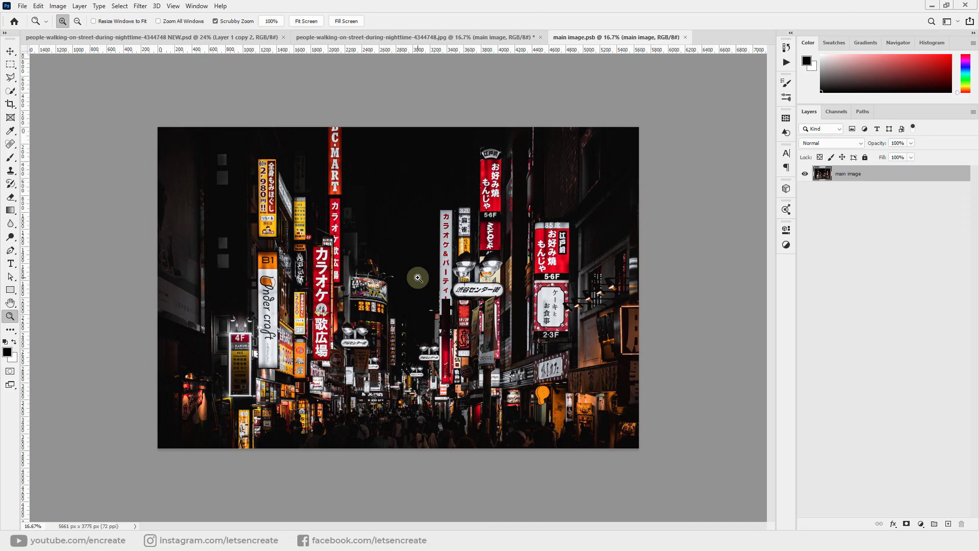
{"action": "left_click_drag", "start_coordinate": [415, 278], "coordinate": [492, 330]}
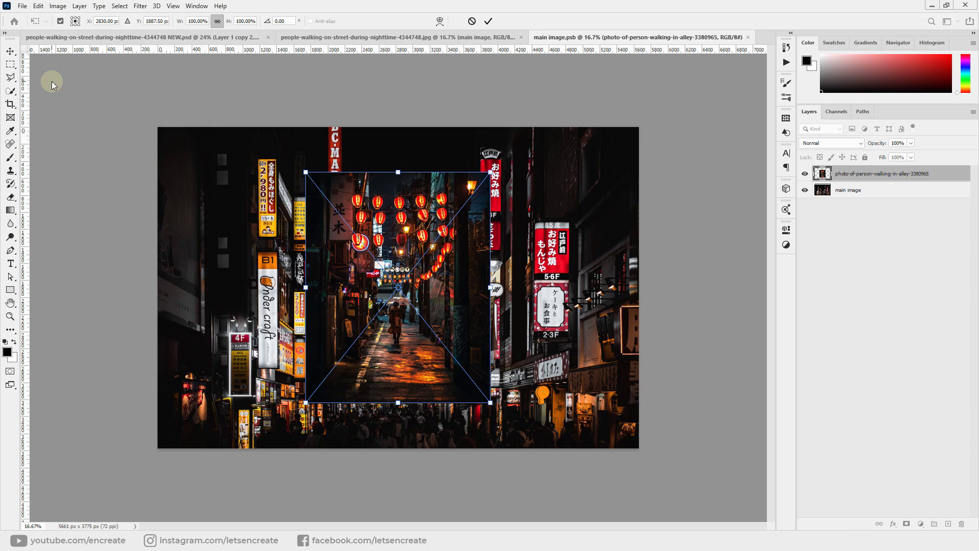
{"action": "left_click_drag", "start_coordinate": [179, 21], "coordinate": [200, 24]}
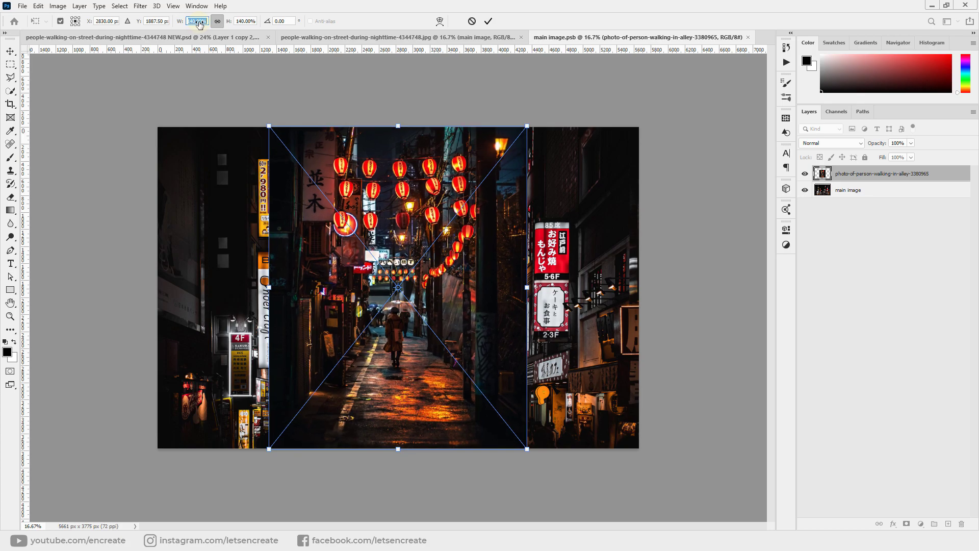
{"action": "left_click", "coordinate": [489, 21]}
Crop the smart object narrower from both sides to a portrait 3033×3775 px frame.
{"action": "left_click", "coordinate": [10, 104]}
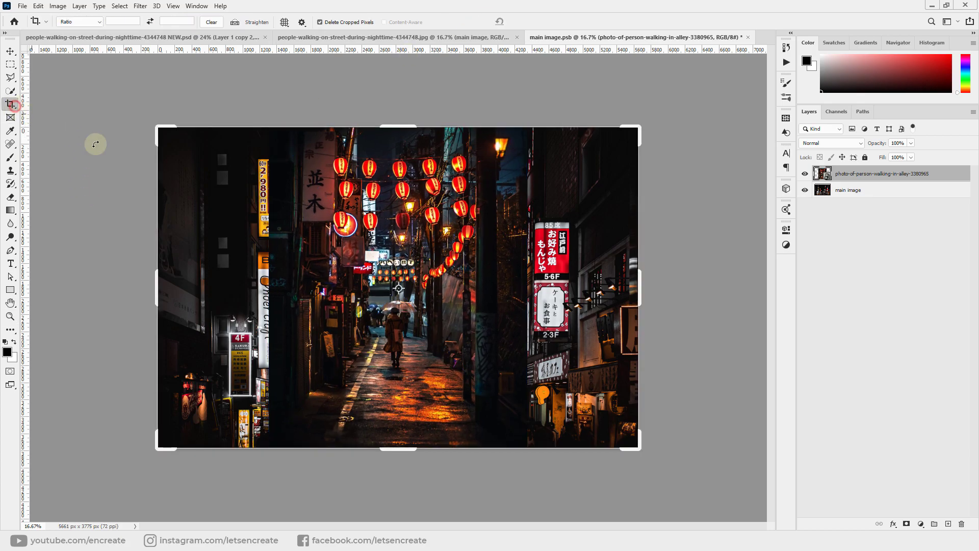
{"action": "left_click_drag", "start_coordinate": [183, 290], "coordinate": [206, 291]}
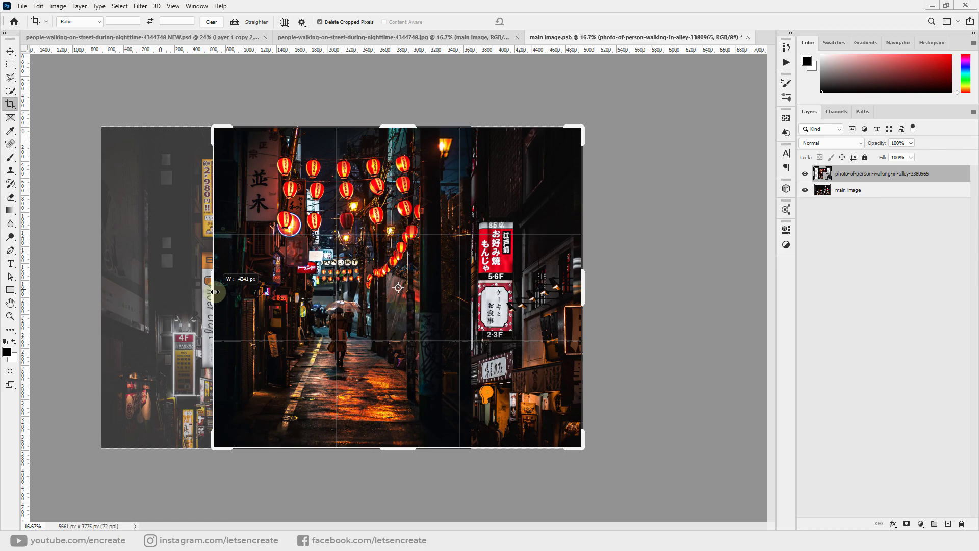
{"action": "left_click_drag", "start_coordinate": [582, 289], "coordinate": [489, 289]}
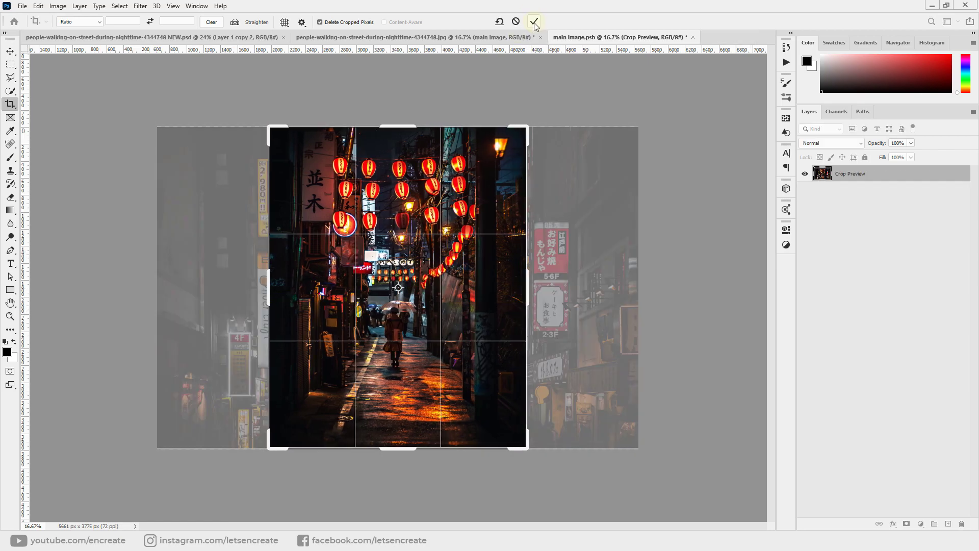
{"action": "left_click", "coordinate": [534, 21]}
Save the smart object contents and close it to return to the template.
{"action": "left_click", "coordinate": [21, 6]}
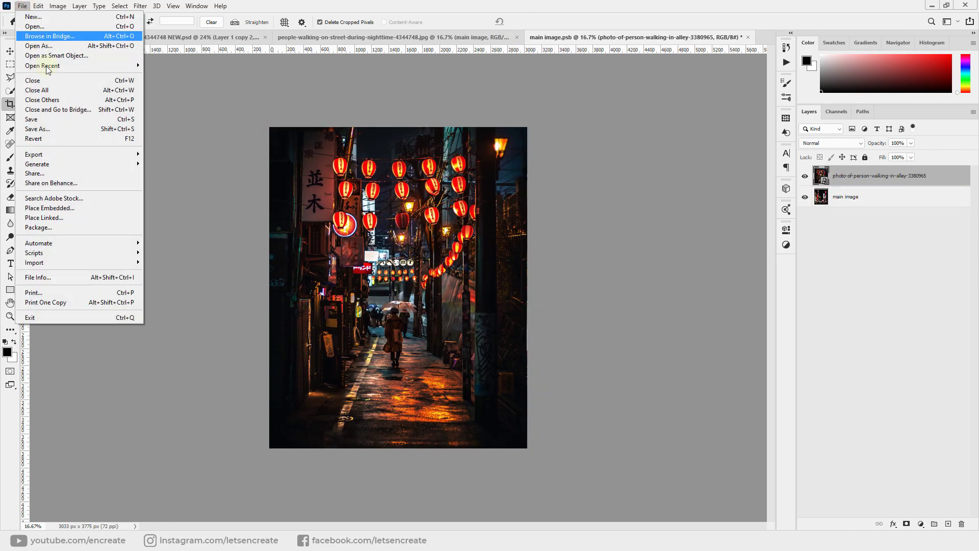
{"action": "left_click", "coordinate": [43, 117]}
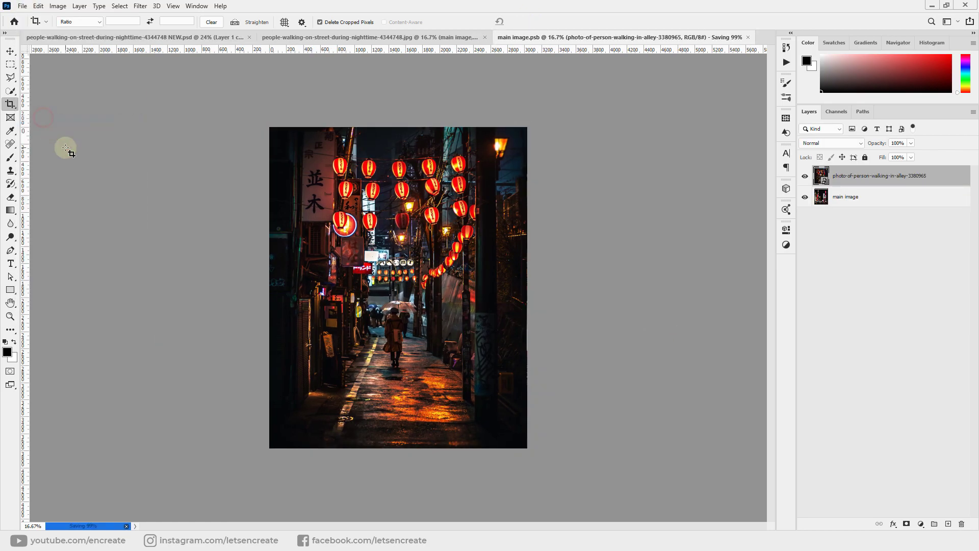
{"action": "left_click", "coordinate": [750, 37]}
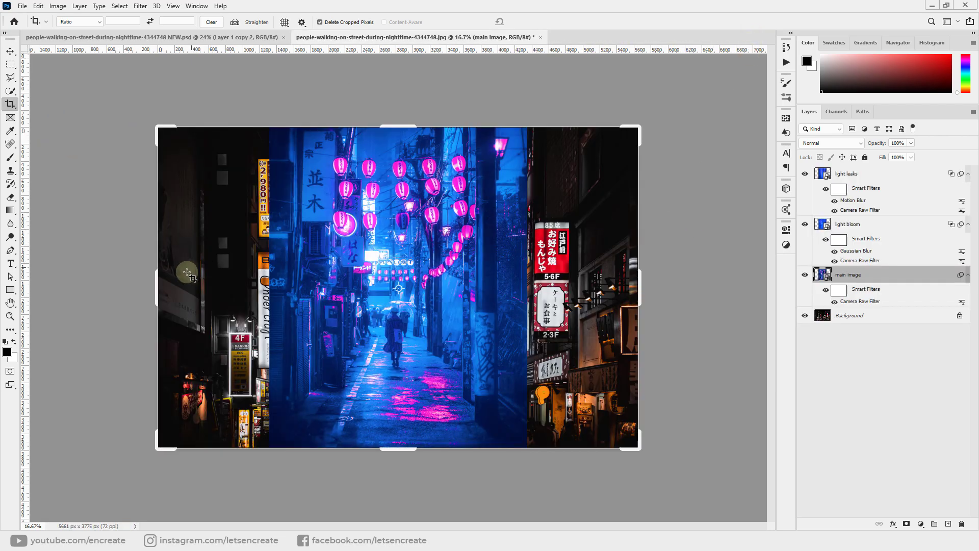
Crop the canvas to a portrait frame by trimming both sides, then zoom in.
{"action": "left_click_drag", "start_coordinate": [157, 288], "coordinate": [217, 293]}
{"action": "left_click_drag", "start_coordinate": [580, 291], "coordinate": [480, 289]}
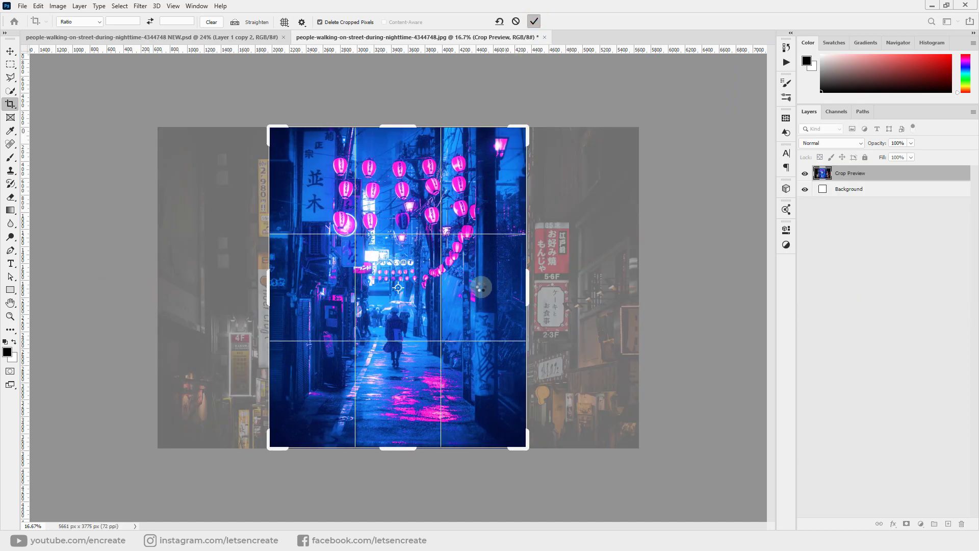
{"action": "key", "text": "Return"}
{"action": "left_click", "coordinate": [10, 317]}
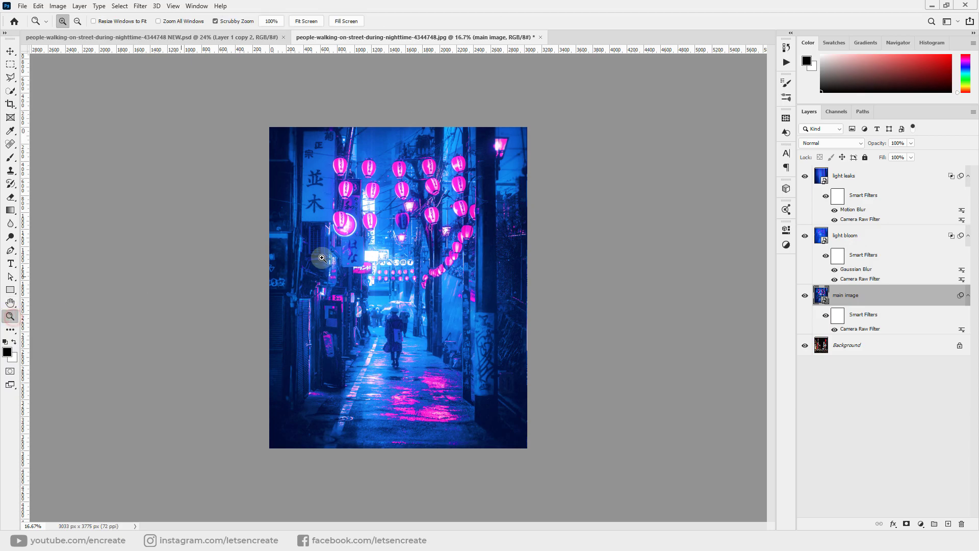
{"action": "left_click", "coordinate": [406, 241]}
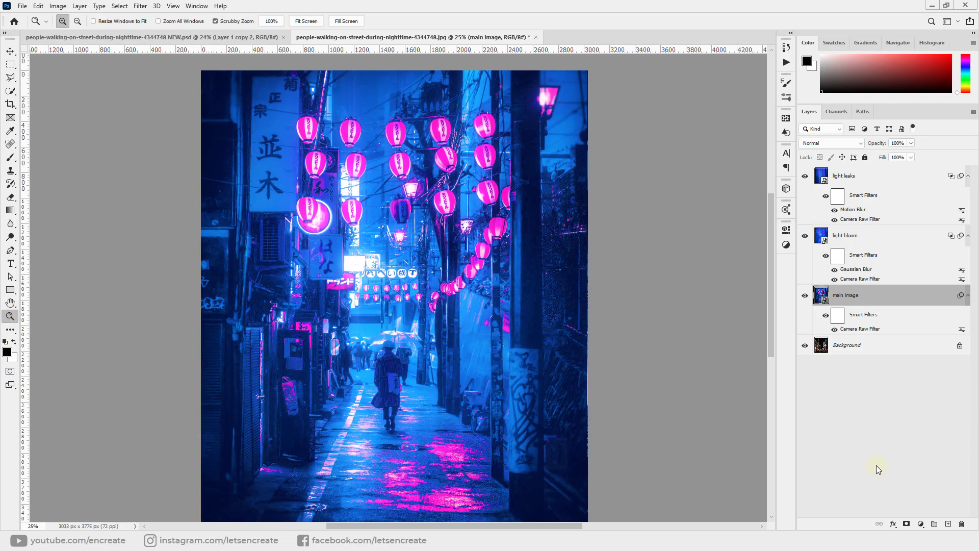
Fade the main image's Camera Raw filter to 54% opacity and open its smart-object contents.
{"action": "double_click", "coordinate": [963, 332]}
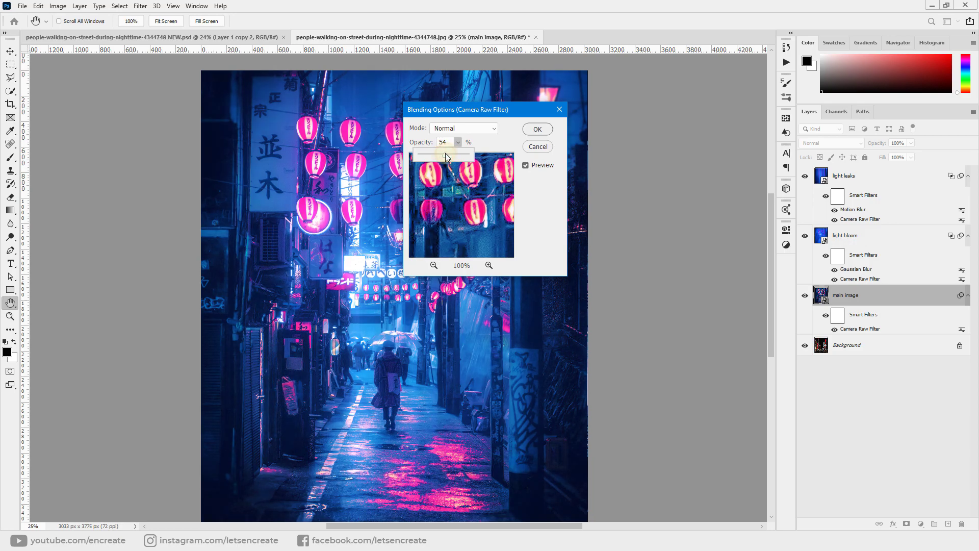
{"action": "left_click", "coordinate": [538, 129]}
{"action": "key", "text": "z"}
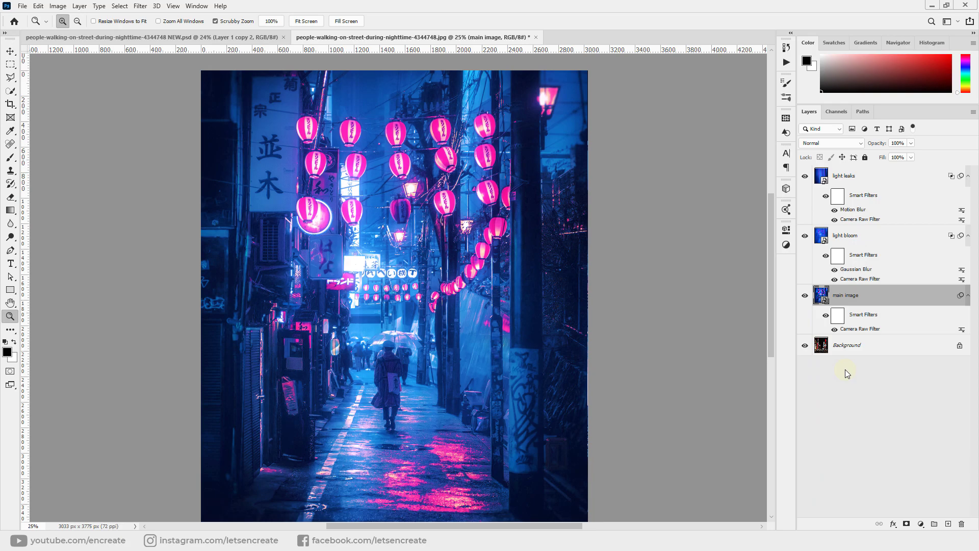
{"action": "double_click", "coordinate": [821, 295]}
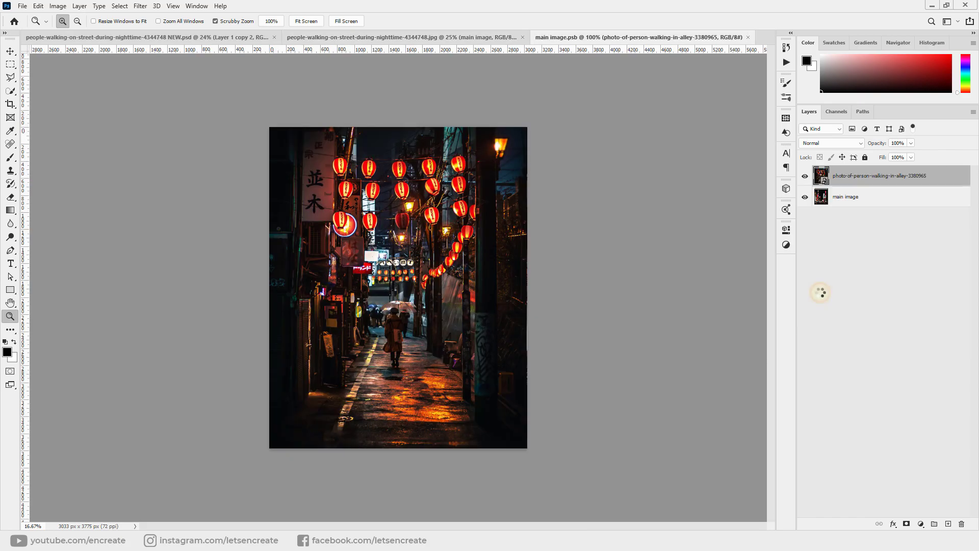
Drag the cars-on-street night photo from the CYBERPUNK folder into main image.psb.
{"action": "key", "text": "alt+Tab"}
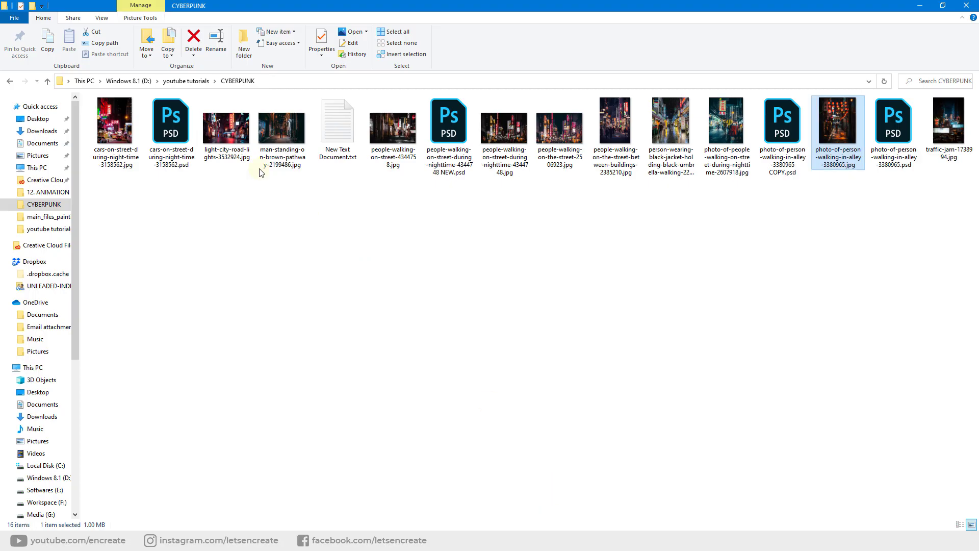
{"action": "left_click_drag", "start_coordinate": [115, 122], "coordinate": [393, 304]}
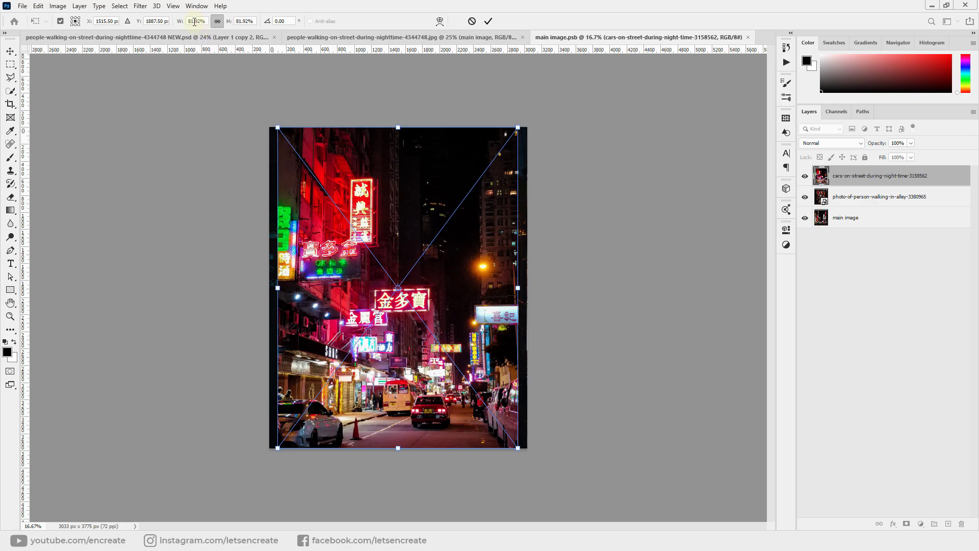
Commit the placed street photo, save main image.psb and close its tab.
{"action": "left_click", "coordinate": [488, 21]}
{"action": "key", "text": "z"}
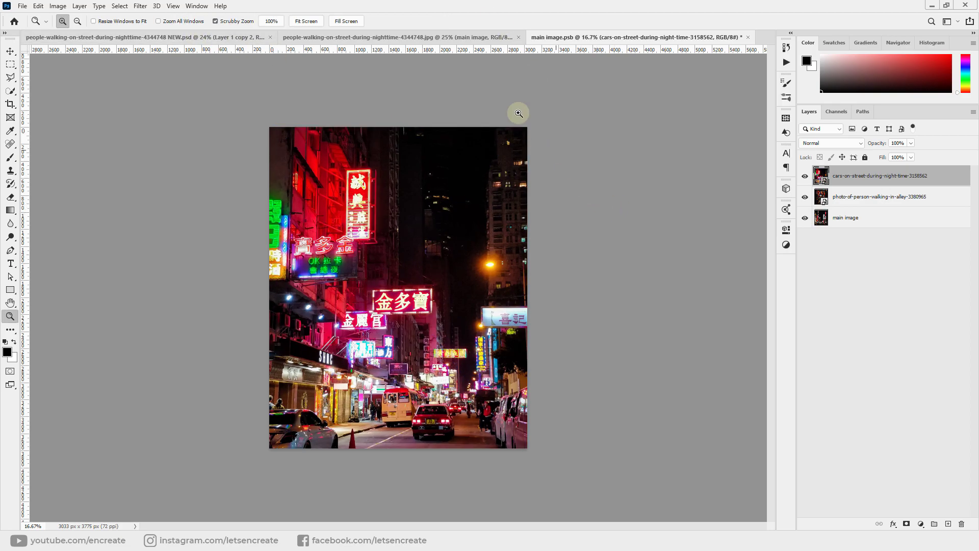
{"action": "left_click", "coordinate": [22, 6]}
{"action": "left_click", "coordinate": [34, 118]}
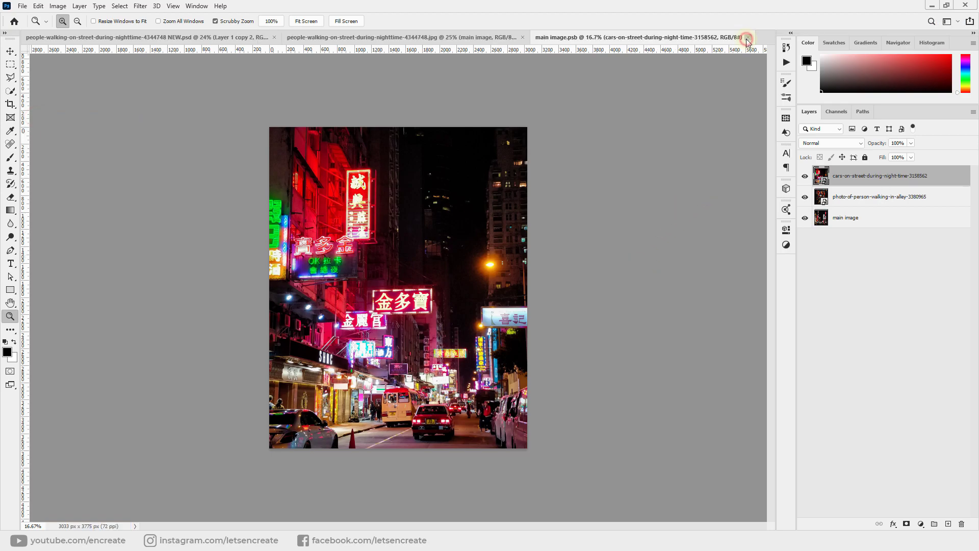
{"action": "left_click", "coordinate": [749, 37]}
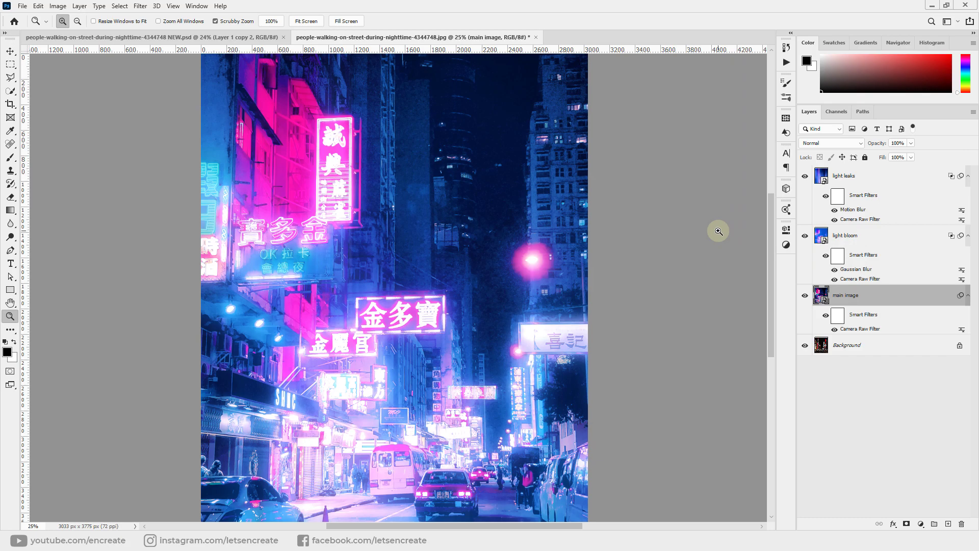
Lower the main image's Camera Raw exposure to -0.60.
{"action": "double_click", "coordinate": [860, 330]}
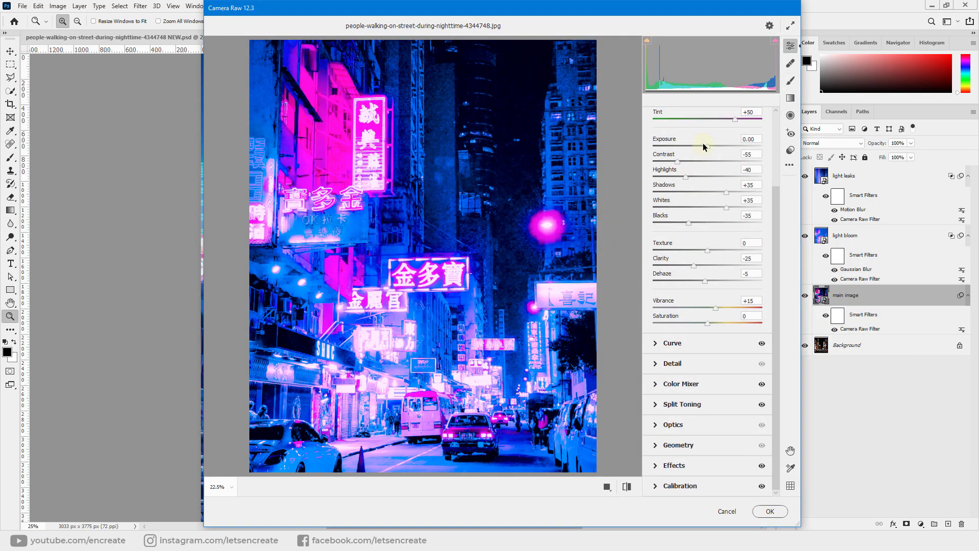
{"action": "left_click_drag", "start_coordinate": [705, 146], "coordinate": [703, 145]}
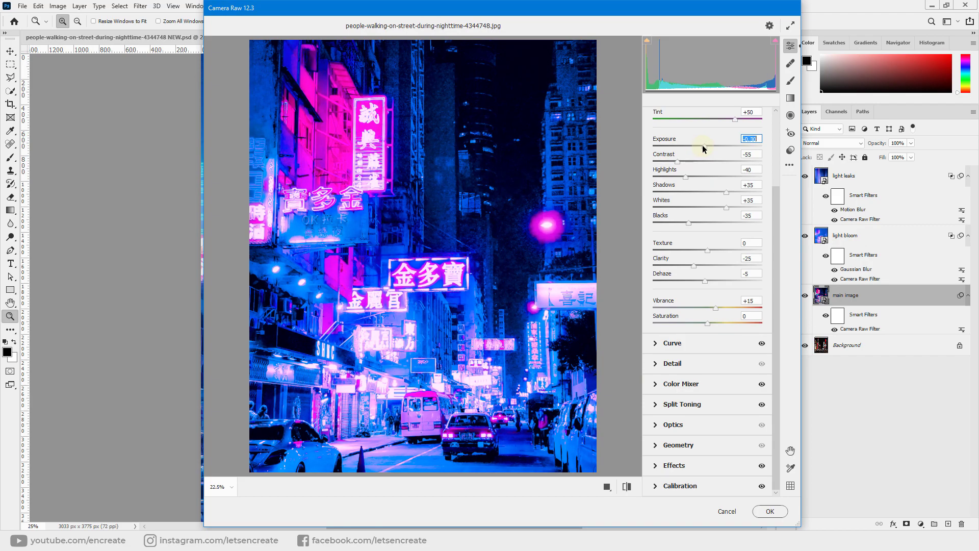
{"action": "left_click", "coordinate": [766, 512]}
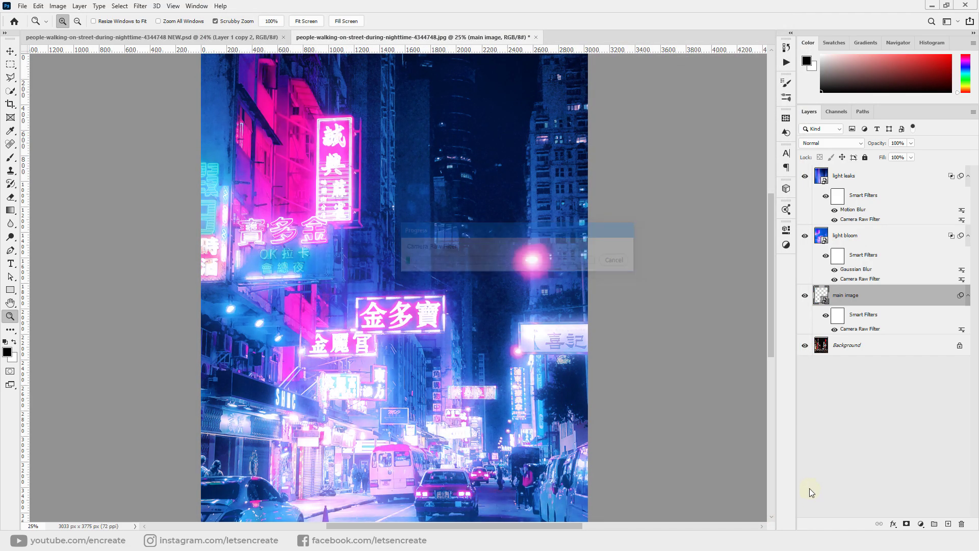
Lower the light bloom layer's Camera Raw exposure to -1.30.
{"action": "left_click", "coordinate": [880, 242]}
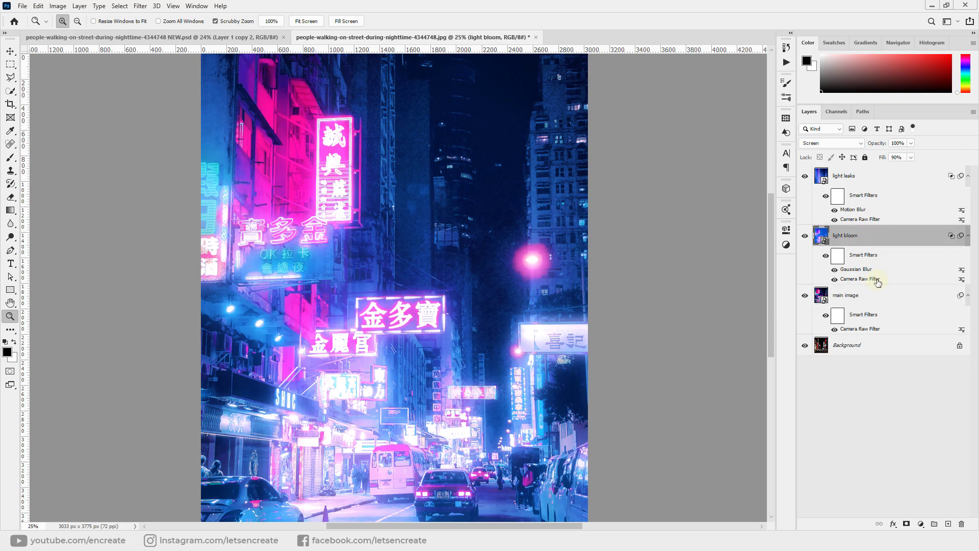
{"action": "double_click", "coordinate": [869, 282]}
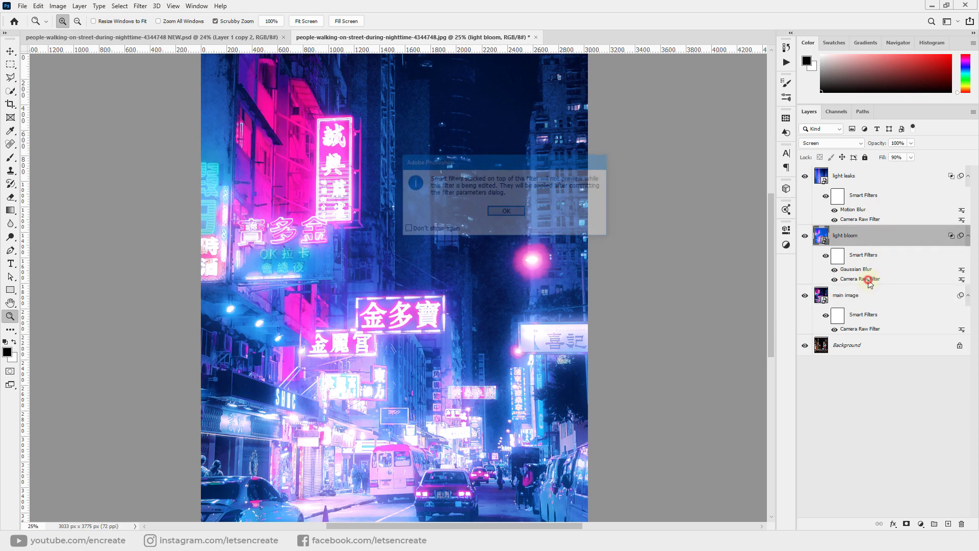
{"action": "left_click", "coordinate": [505, 214]}
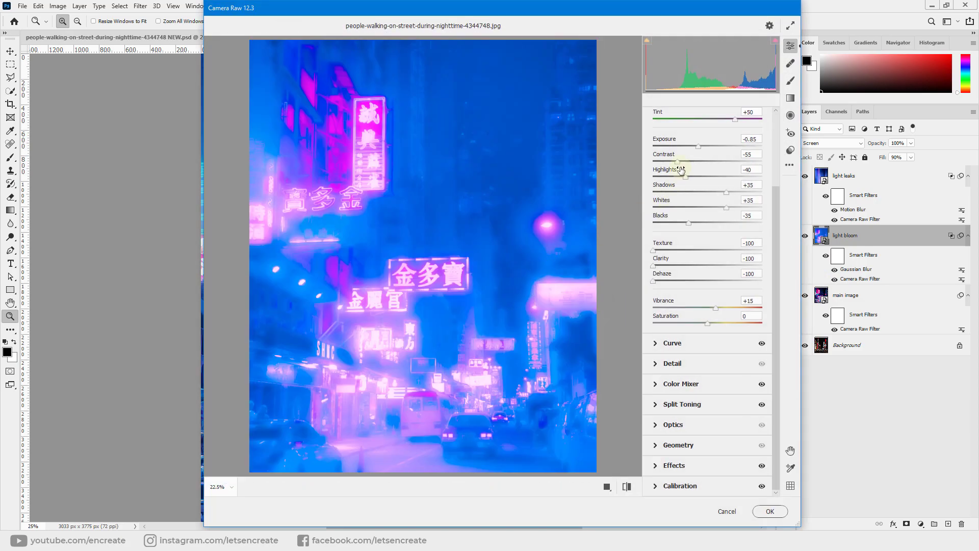
{"action": "left_click_drag", "start_coordinate": [701, 151], "coordinate": [695, 149]}
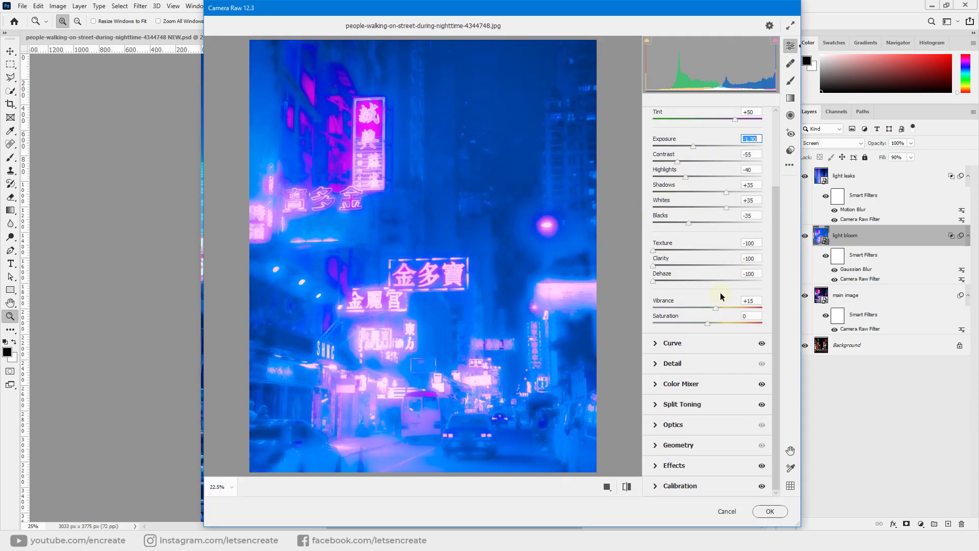
{"action": "left_click", "coordinate": [769, 511]}
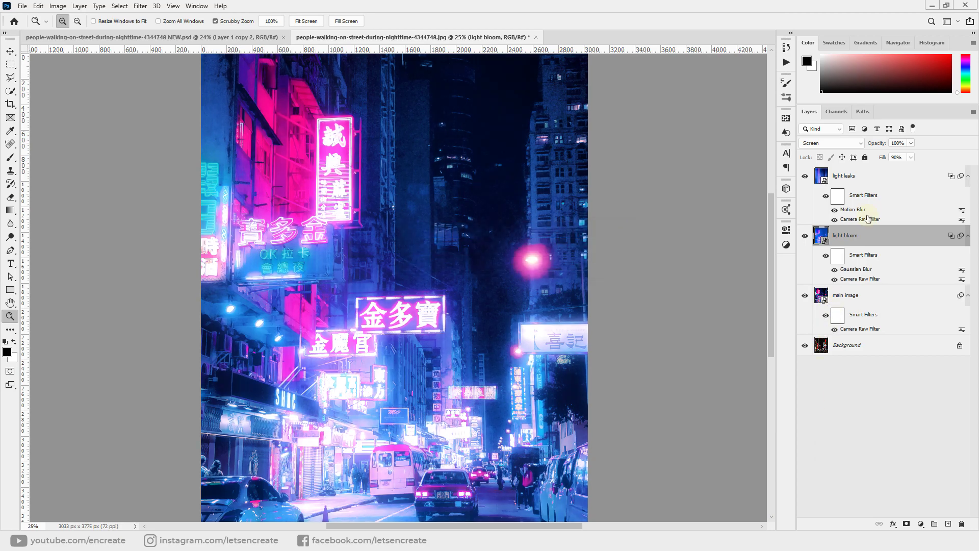
Lower the light leaks layer's Camera Raw exposure to -1.75 and zoom out to the whole image.
{"action": "double_click", "coordinate": [862, 220]}
{"action": "left_click", "coordinate": [506, 214]}
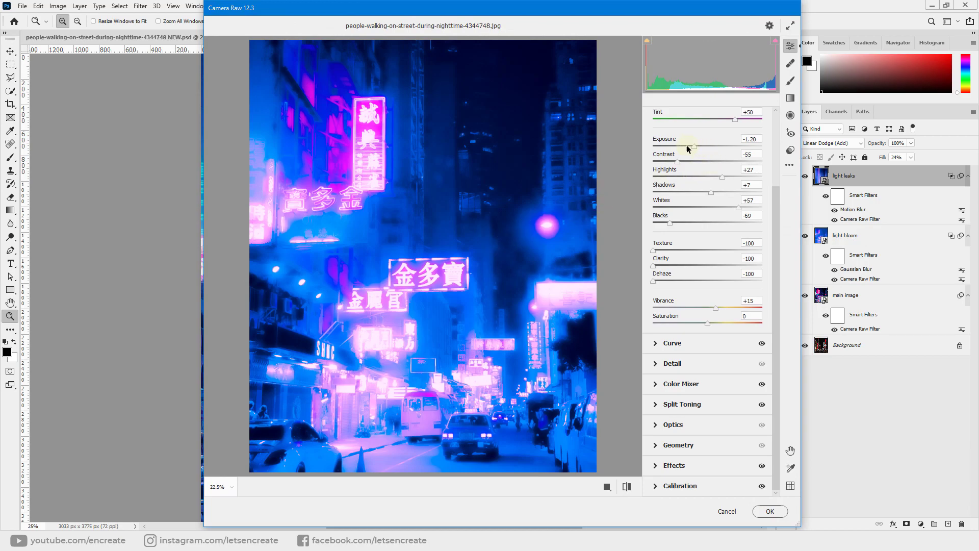
{"action": "left_click", "coordinate": [688, 147]}
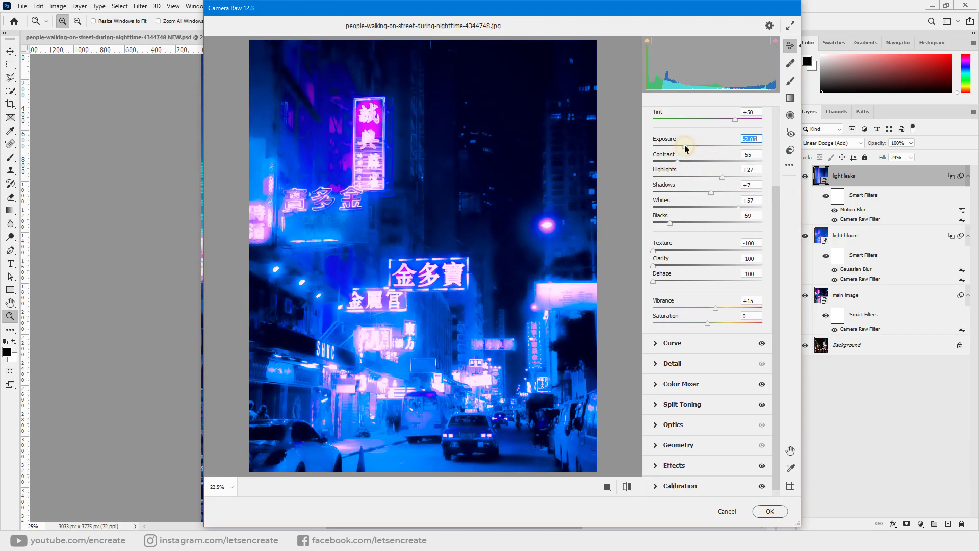
{"action": "left_click", "coordinate": [763, 516]}
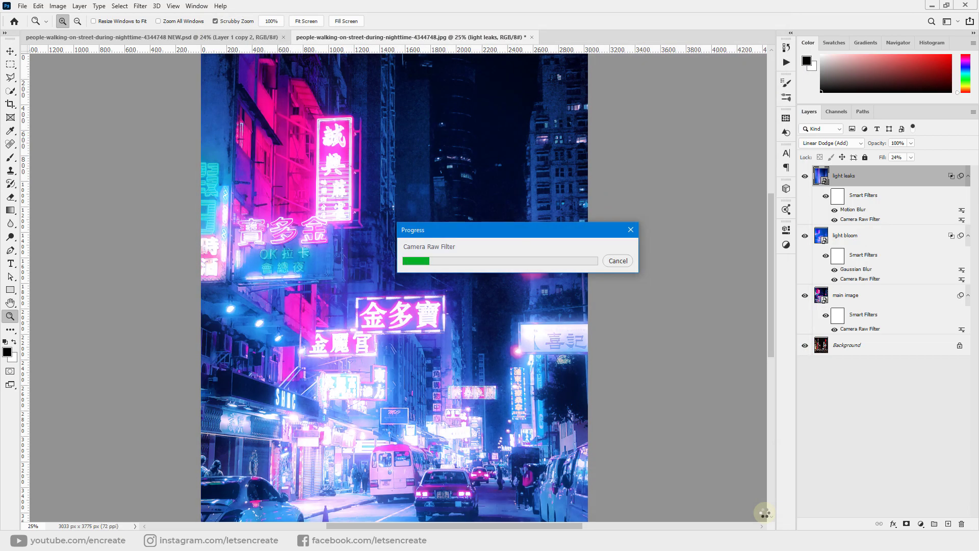
{"action": "left_click", "coordinate": [723, 473], "text": "alt"}
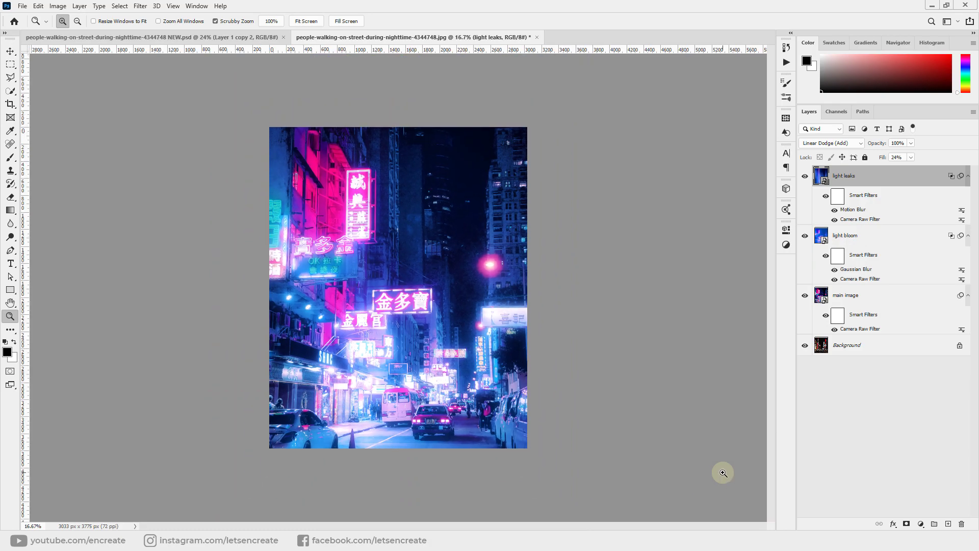